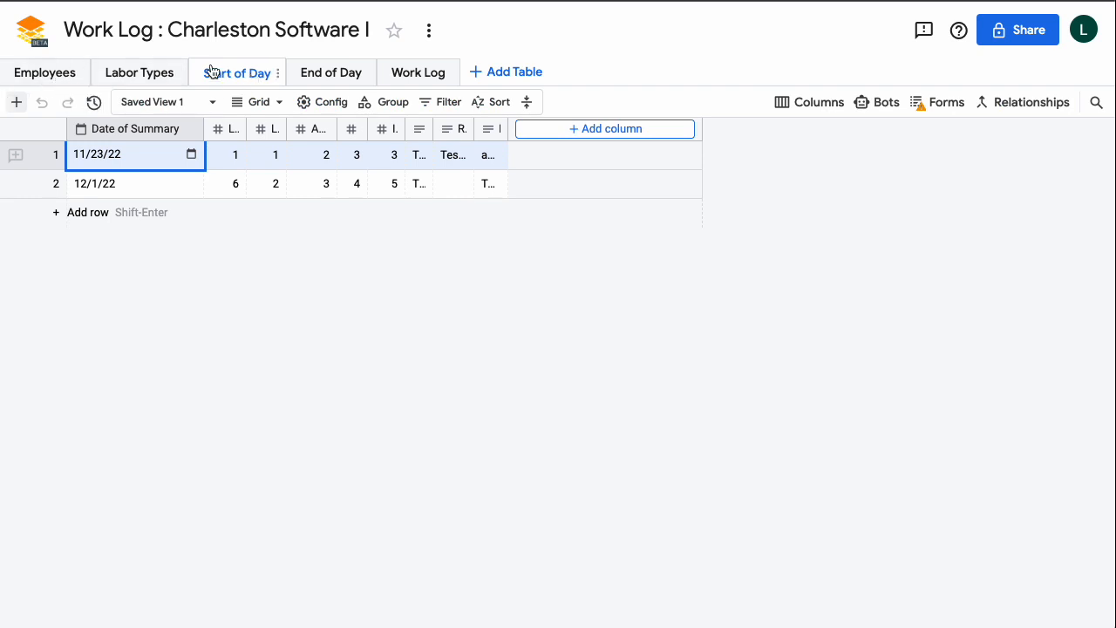
Insert an 'Email Sent' checkbox column, unchecked by default, left of Date of Summary.
click(187, 131)
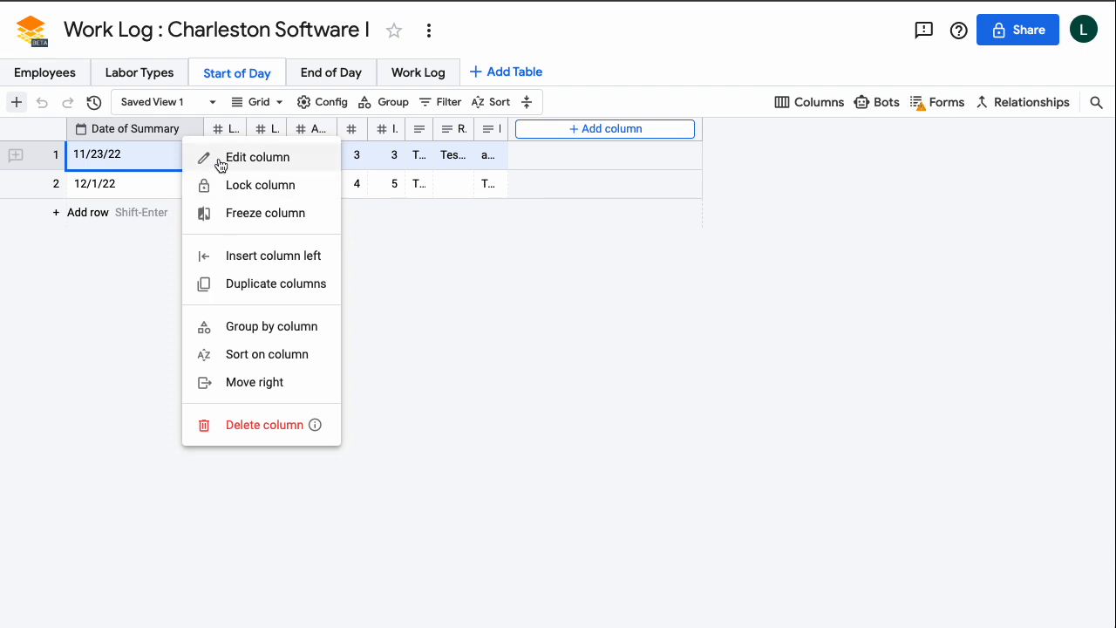
click(267, 257)
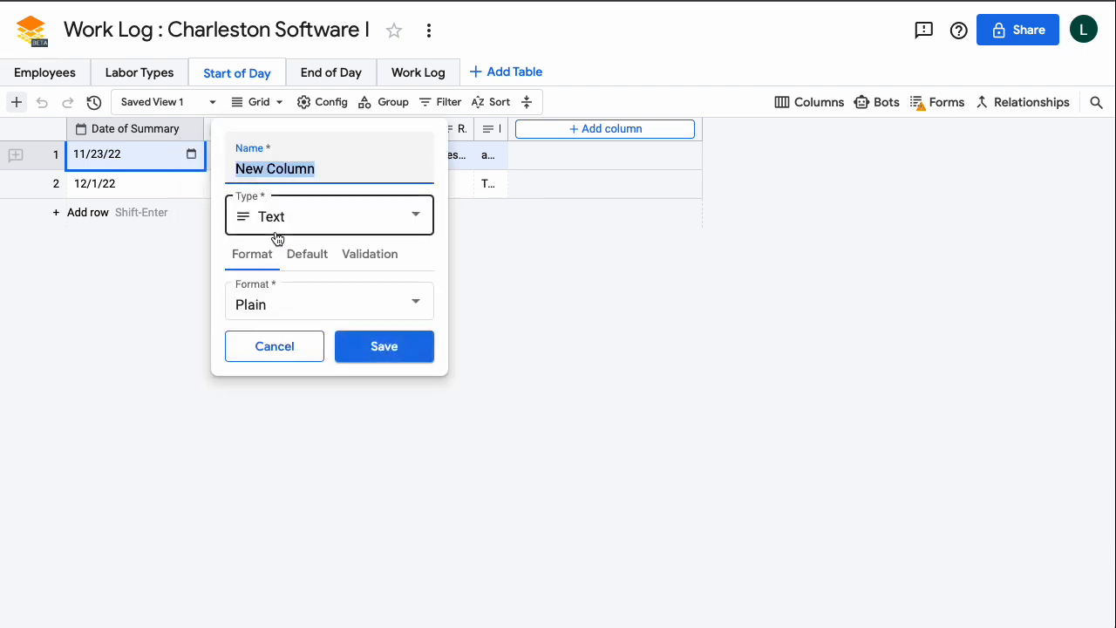
text(Emai)
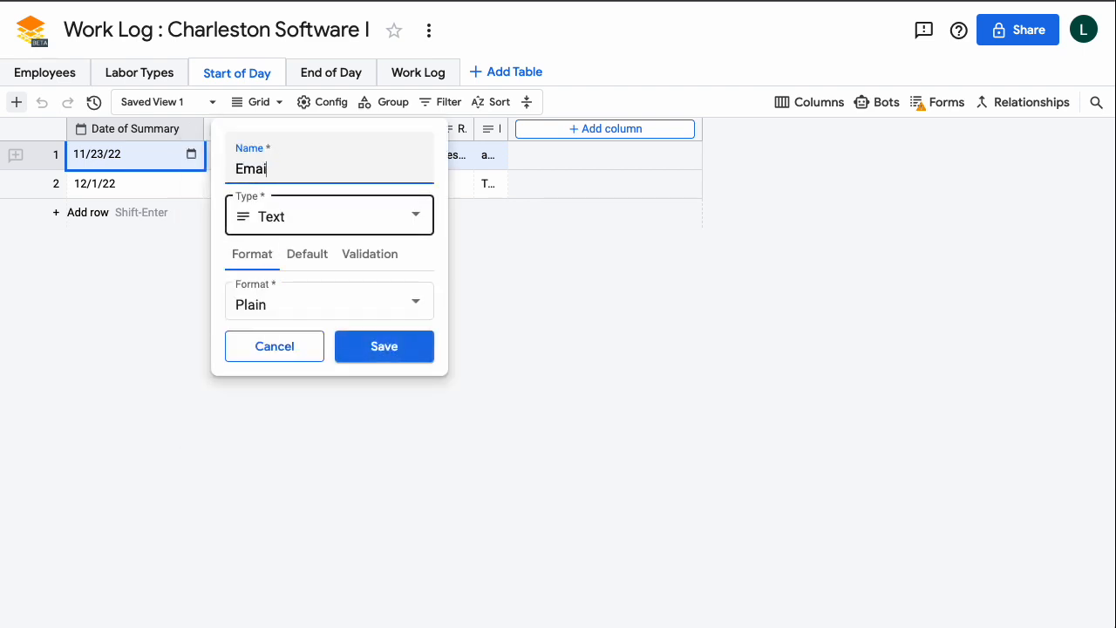
text(l Sent)
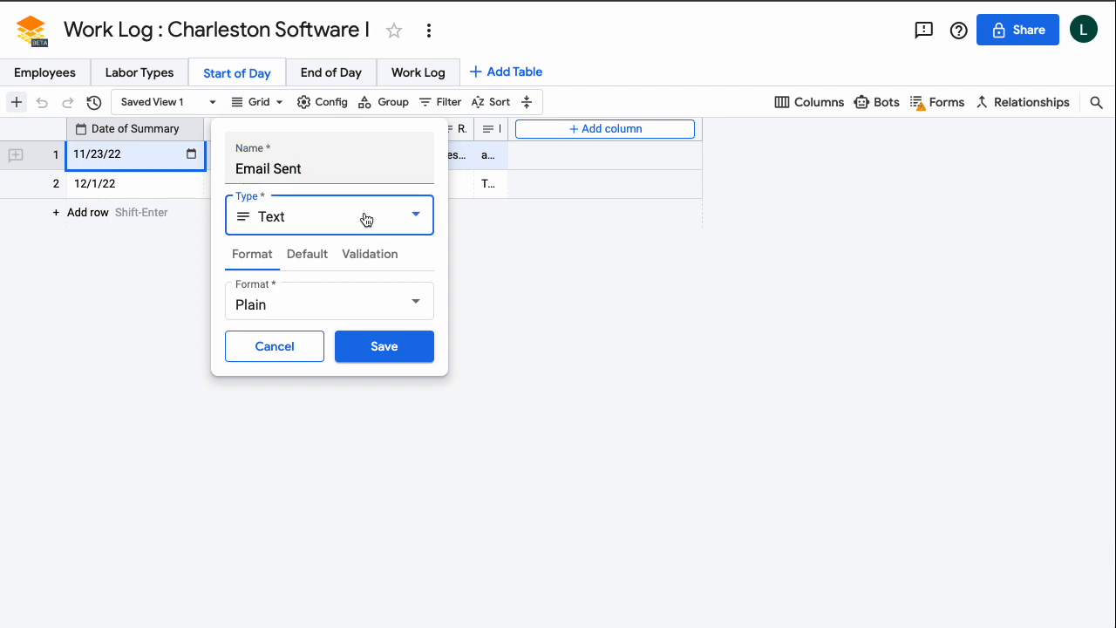
click(366, 217)
click(307, 325)
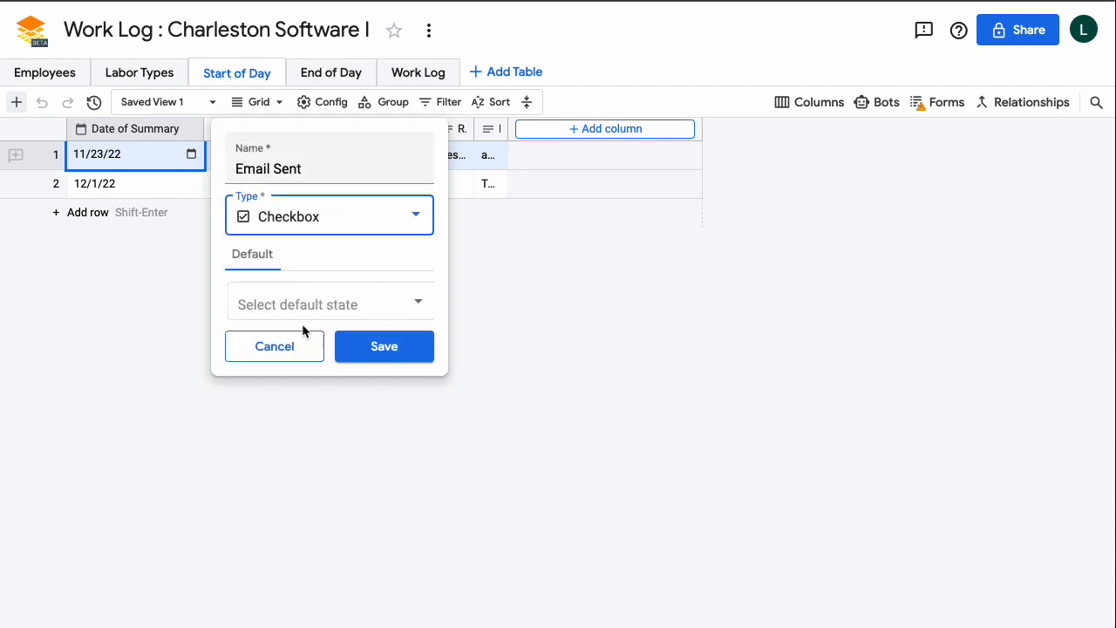
click(290, 310)
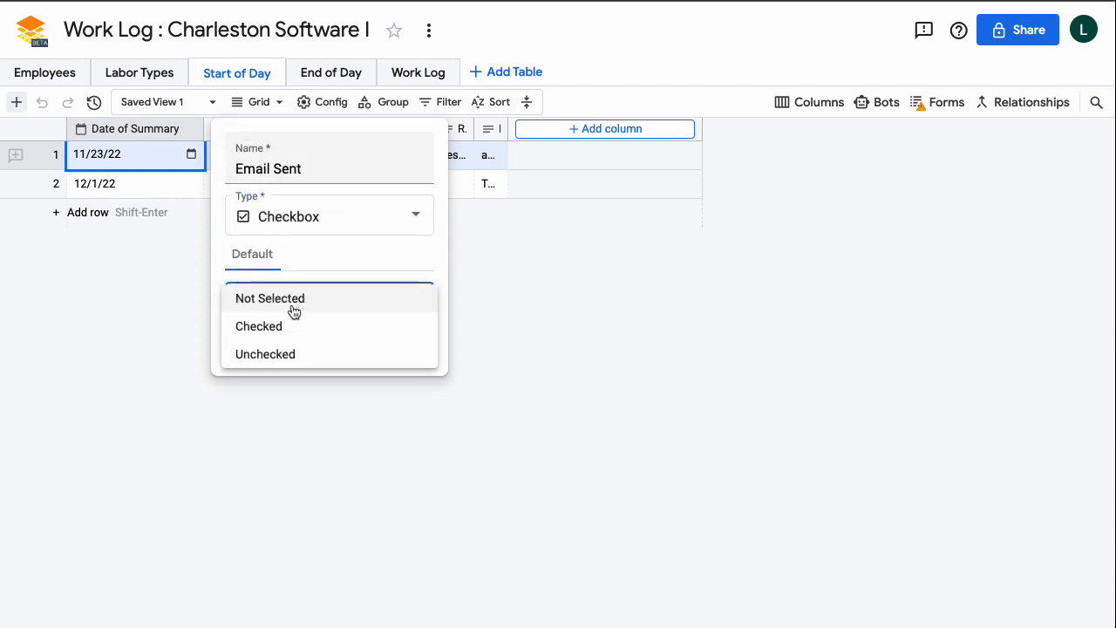
click(267, 353)
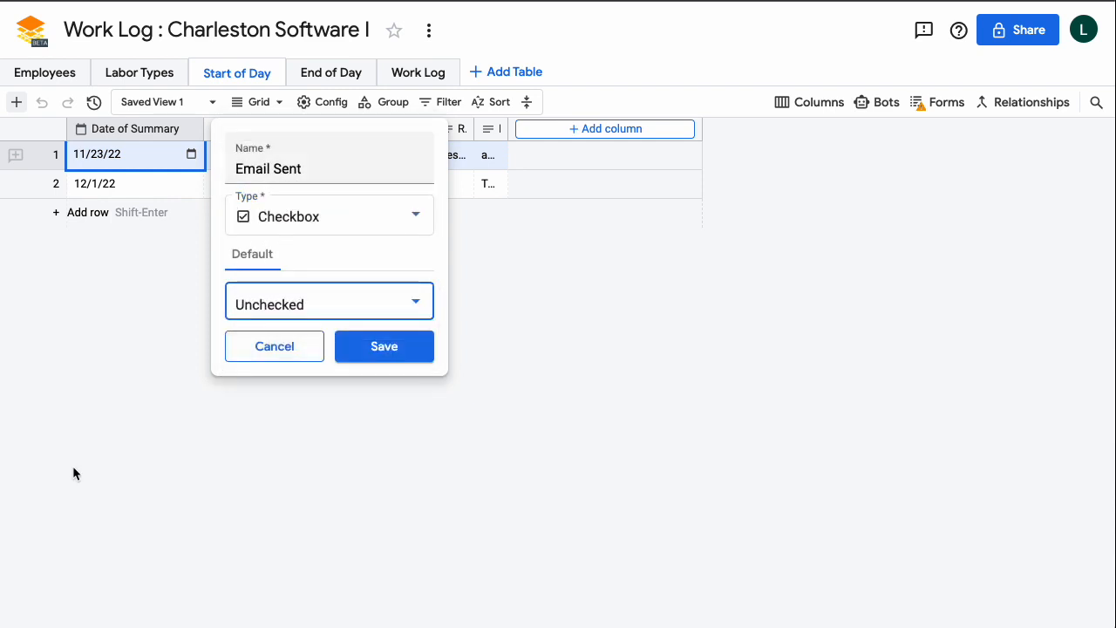
click(370, 349)
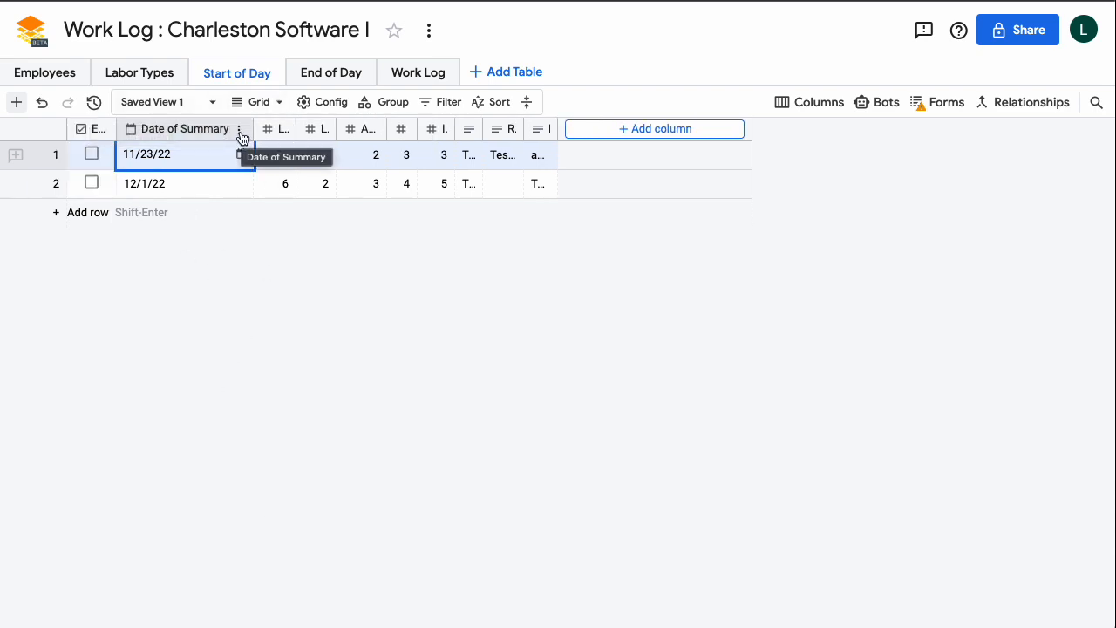
Insert an 'Email To' column left of Date of Summary, defaulting to one recipient e-mail address.
click(240, 132)
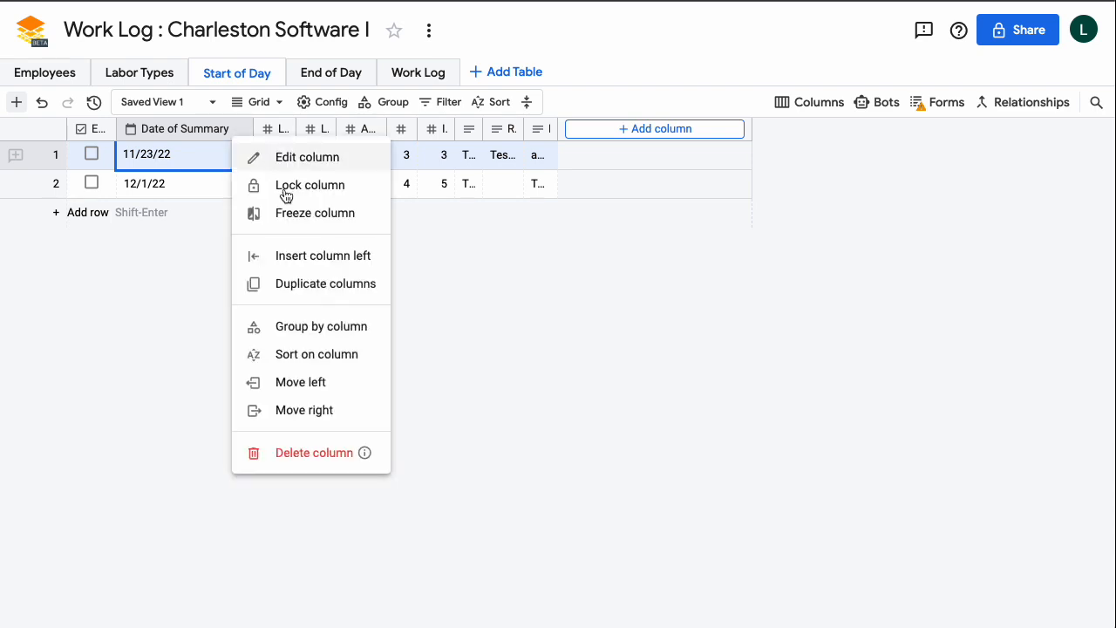
click(301, 256)
text(Email To)
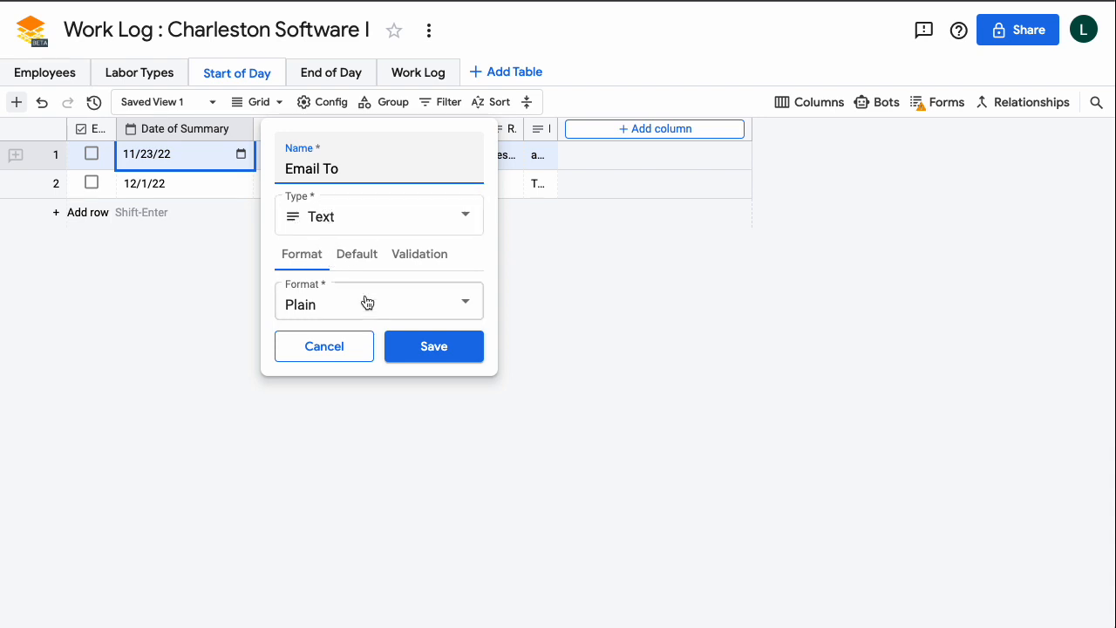
click(353, 261)
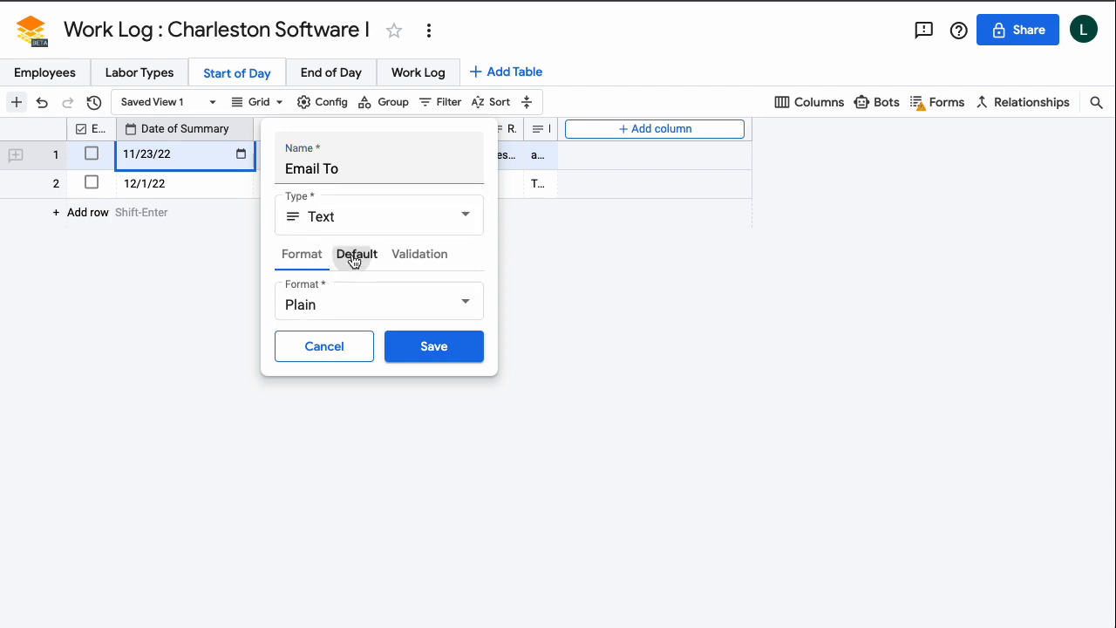
click(340, 304)
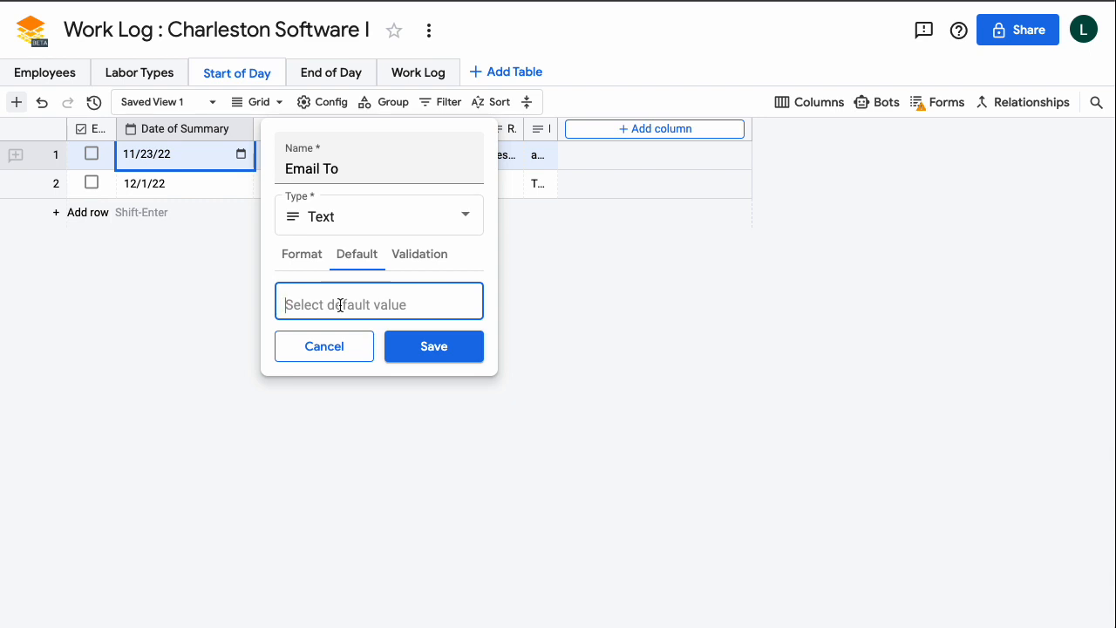
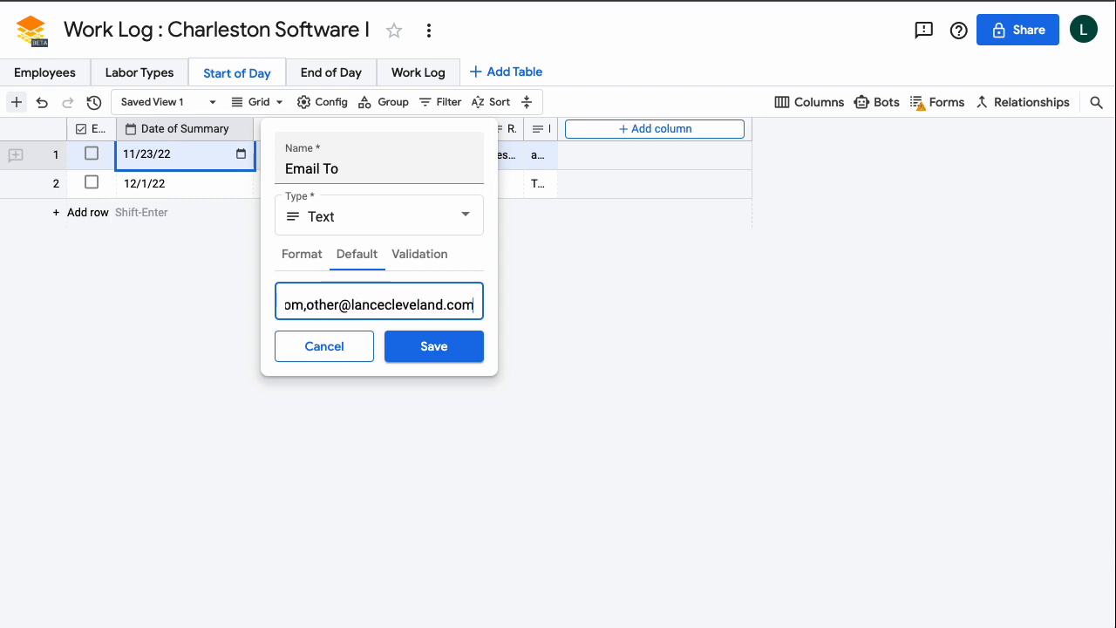
key(ctrl+a)
key(shift+Right)
key(shift+Right)
key(shift+Right)
key(shift+Right)
key(shift+Right)
key(shift+Right)
key(shift+Right)
key(shift+Right)
key(shift+Right)
key(shift+Right)
key(shift+Right)
key(shift+Right)
key(shift+Right)
key(shift+Right)
key(shift+Right)
key(shift+Right)
key(shift+Right)
key(shift+Right)
key(shift+Right)
key(shift+Right)
key(shift+Right)
key(shift+Right)
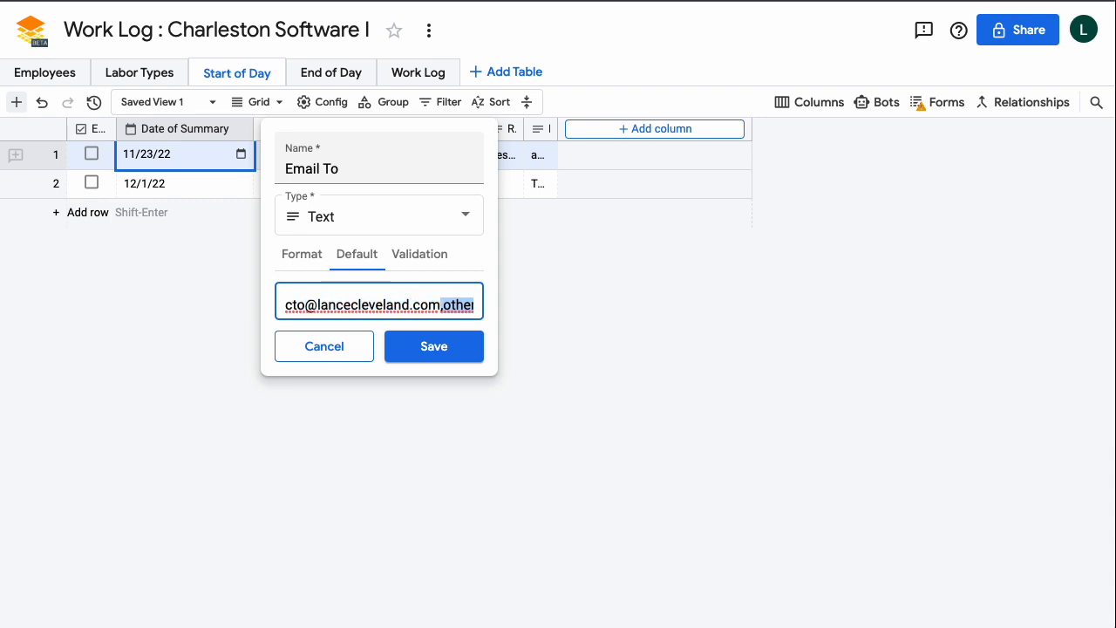
key(BackSpace)
click(426, 353)
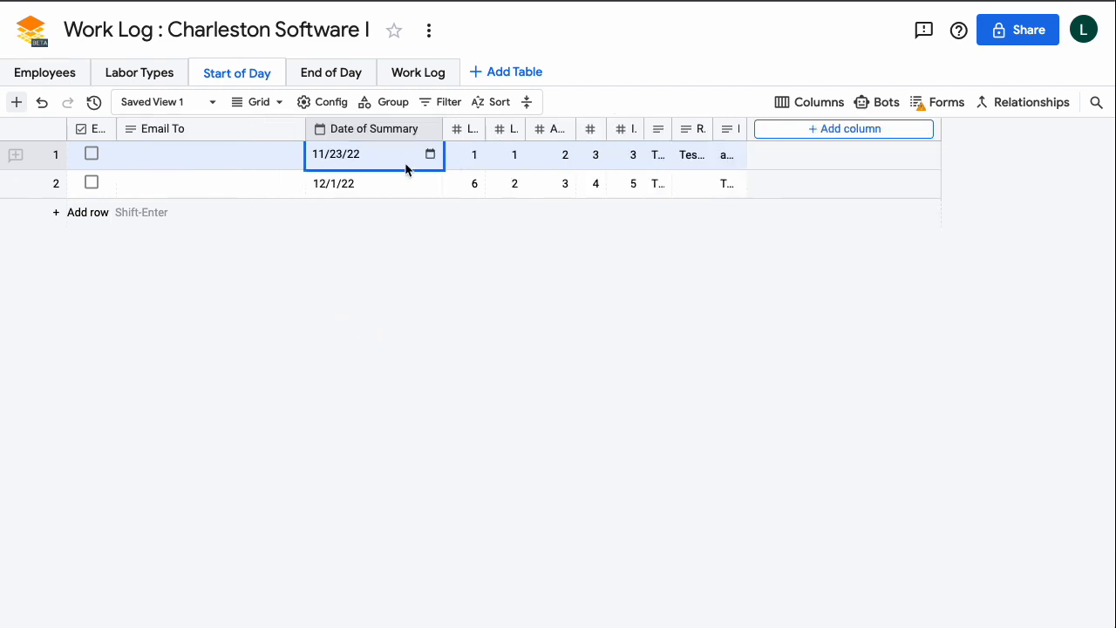
Add row 3 with the default recipient and enter 1, 3, 4, 5, 6 in its number cells.
click(163, 158)
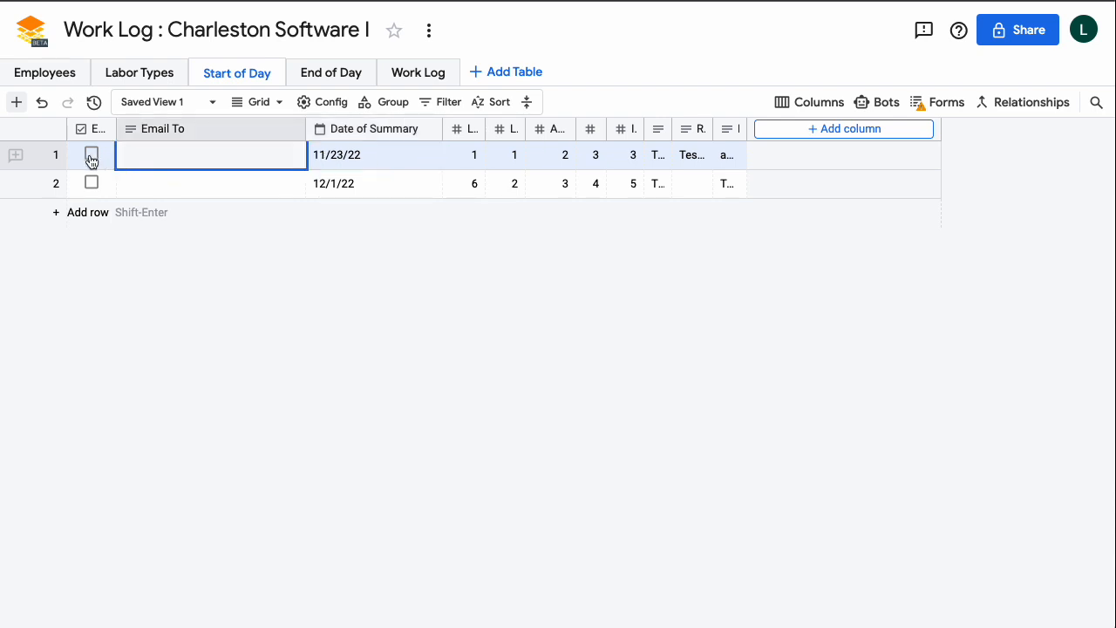
click(131, 185)
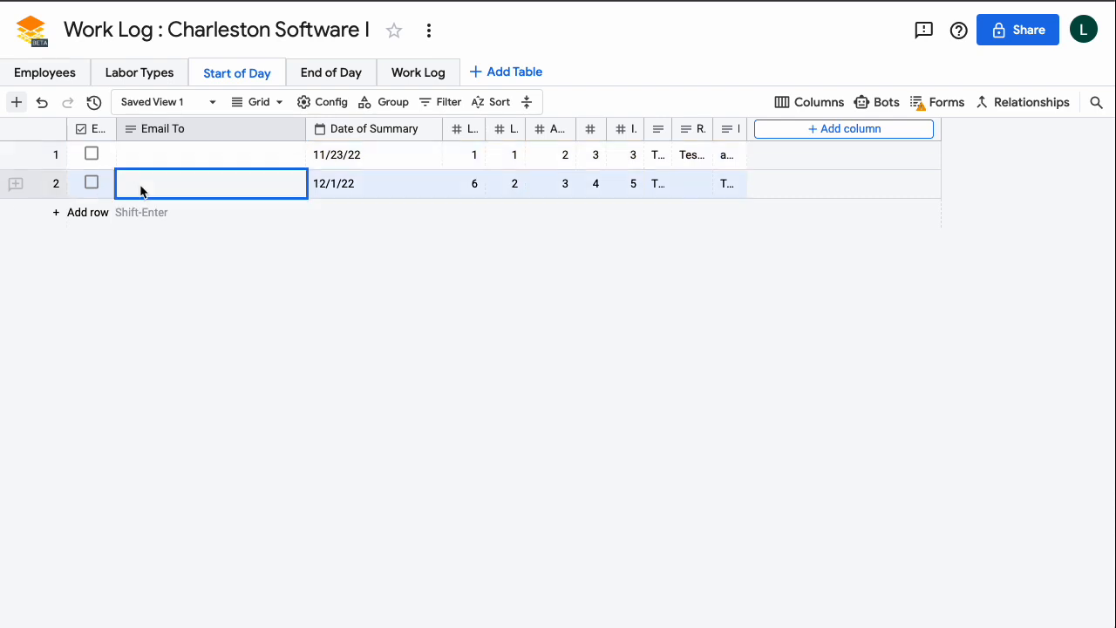
click(87, 212)
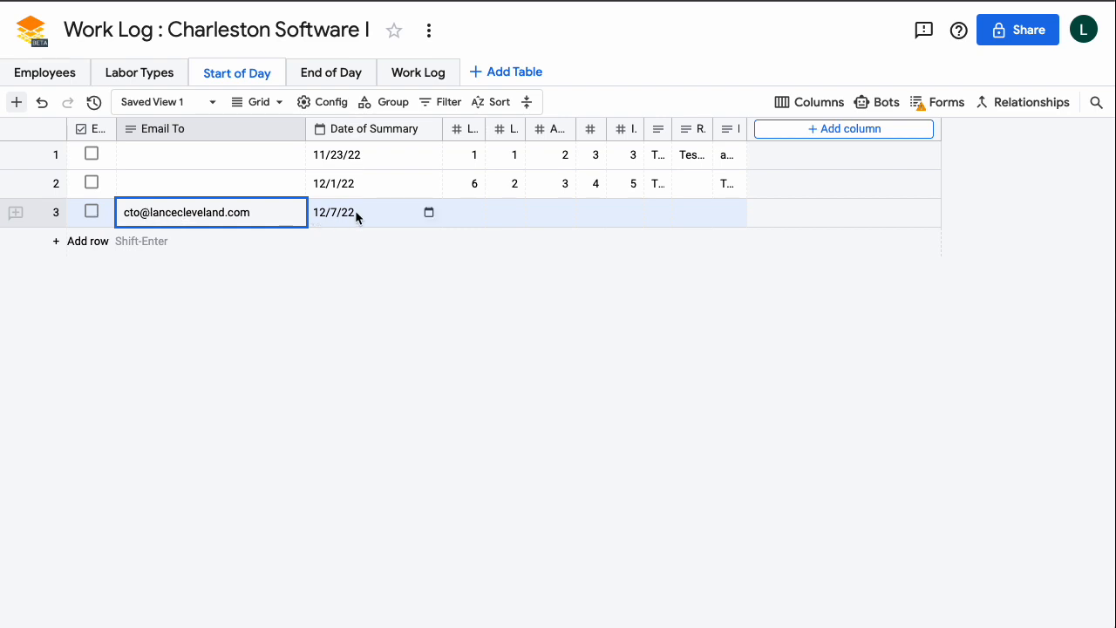
click(465, 218)
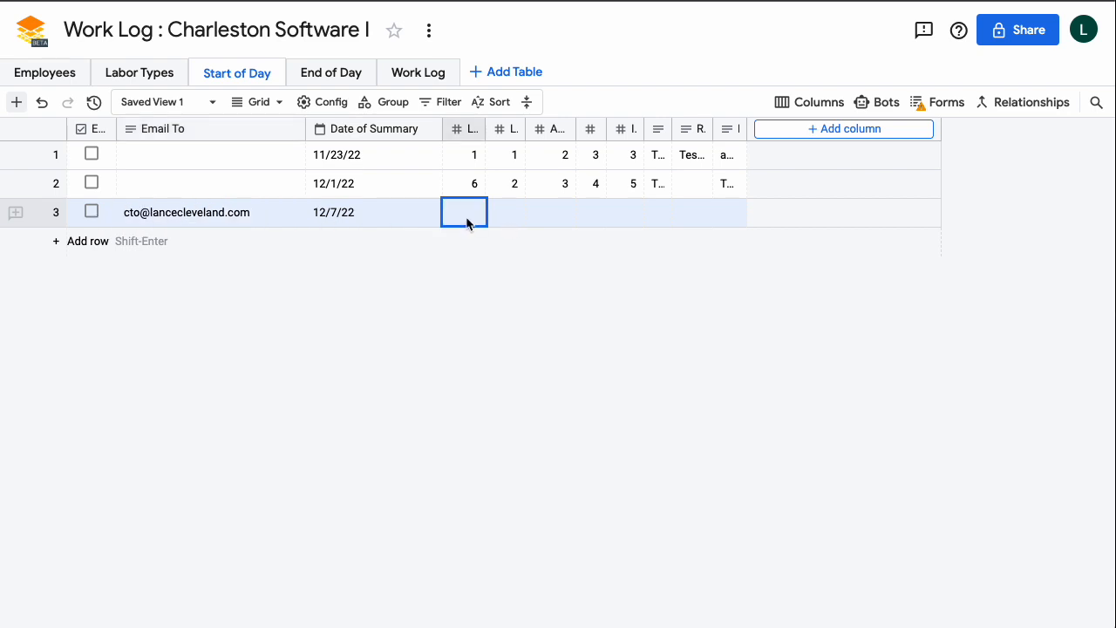
text(1)
click(514, 215)
text(3)
click(556, 218)
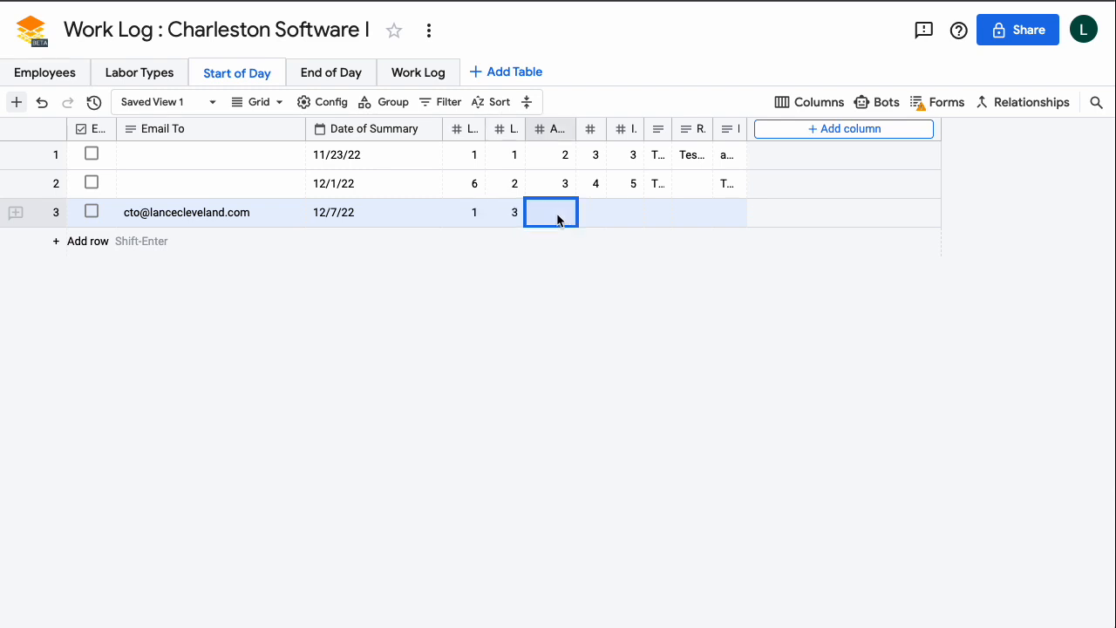
click(608, 215)
text(4)
click(563, 219)
text(5)
click(589, 216)
text(6)
Widen the daily safety column and enter 'Bot Test' as row 3's safety topic.
click(657, 216)
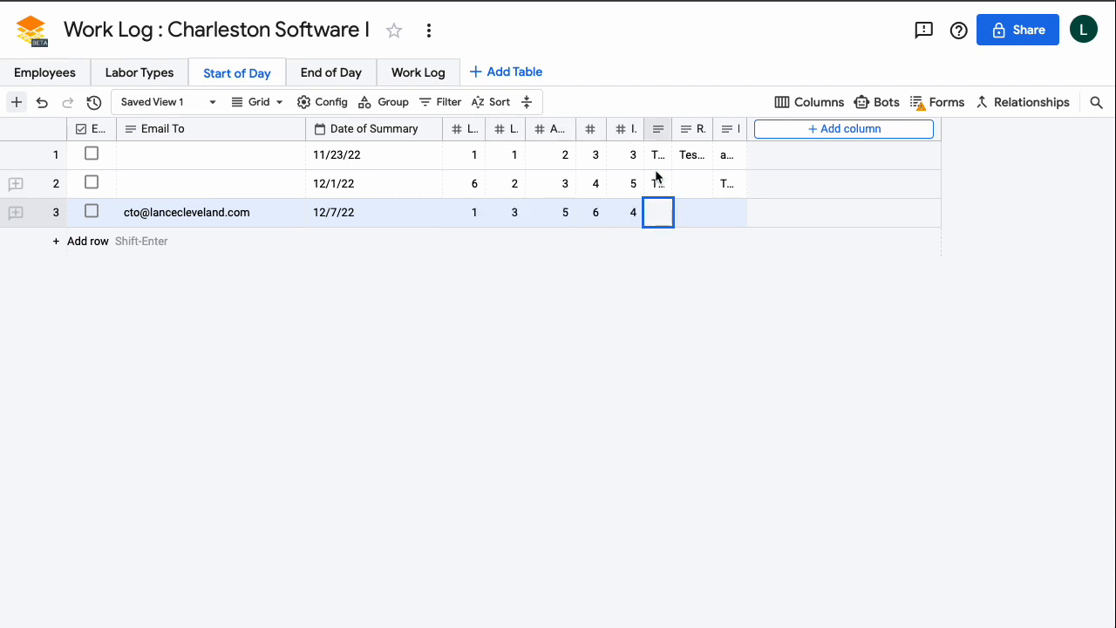
drag(671, 128, 750, 131)
text(Yrdsy)
text( Test)
key(Return)
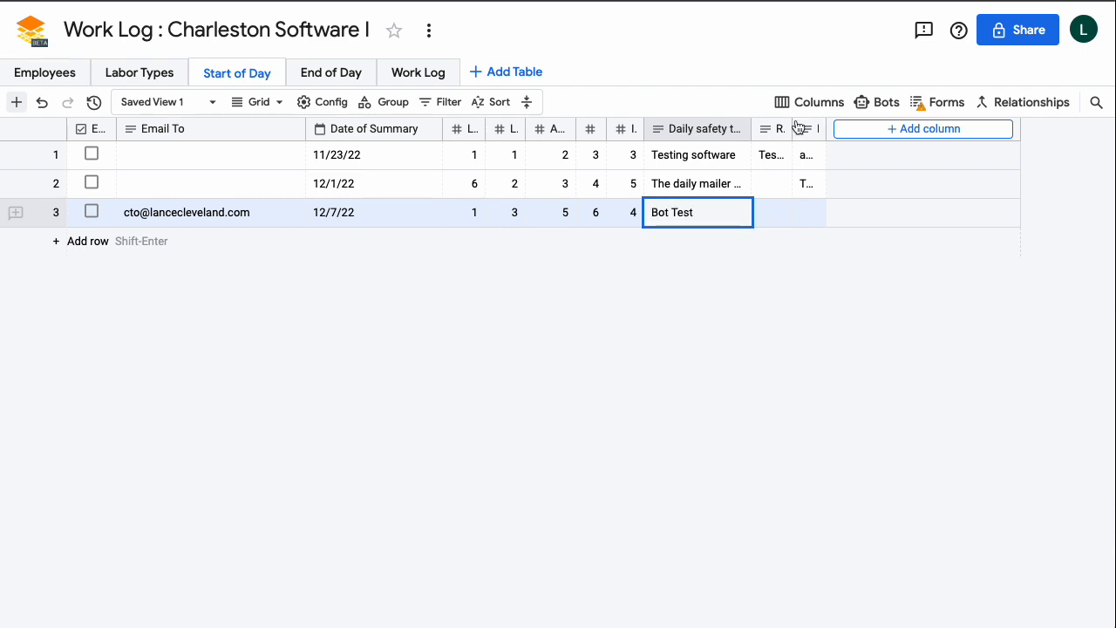
Widen Roster and Note, then enter 'Person 1, Person 2' and 'This is a test.' in row 3.
drag(792, 128, 857, 150)
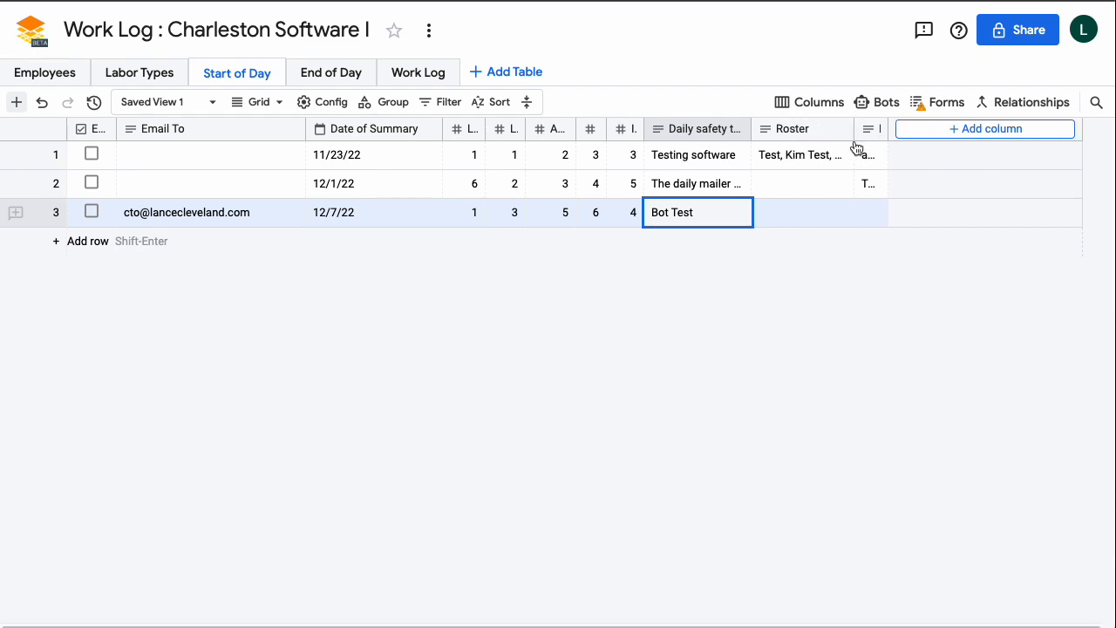
click(783, 216)
text(Person 1, Person 2)
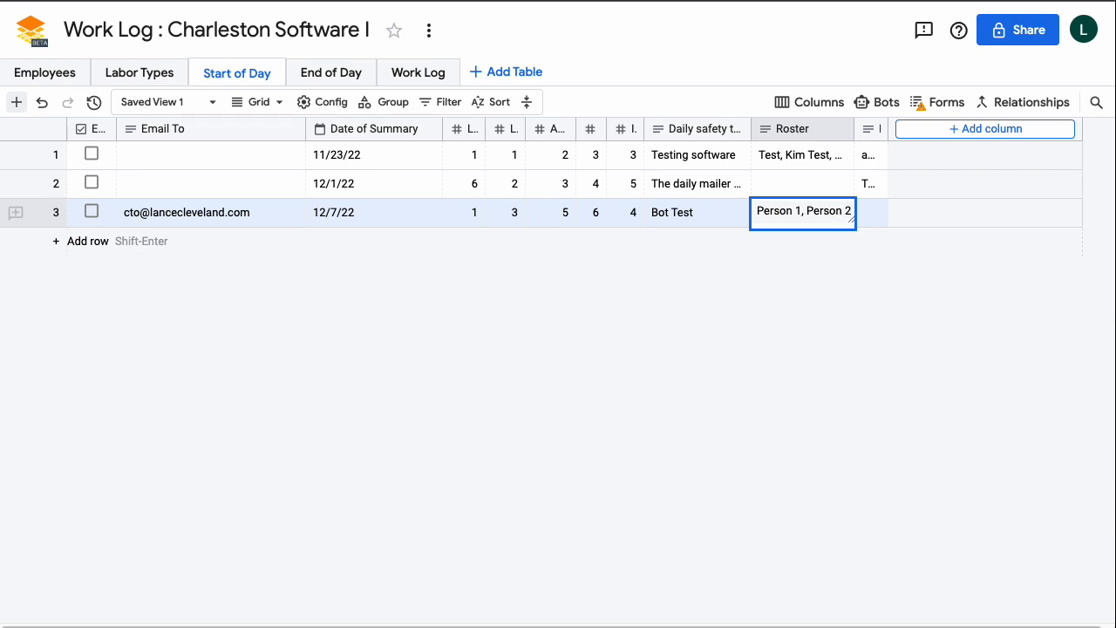
key(Return)
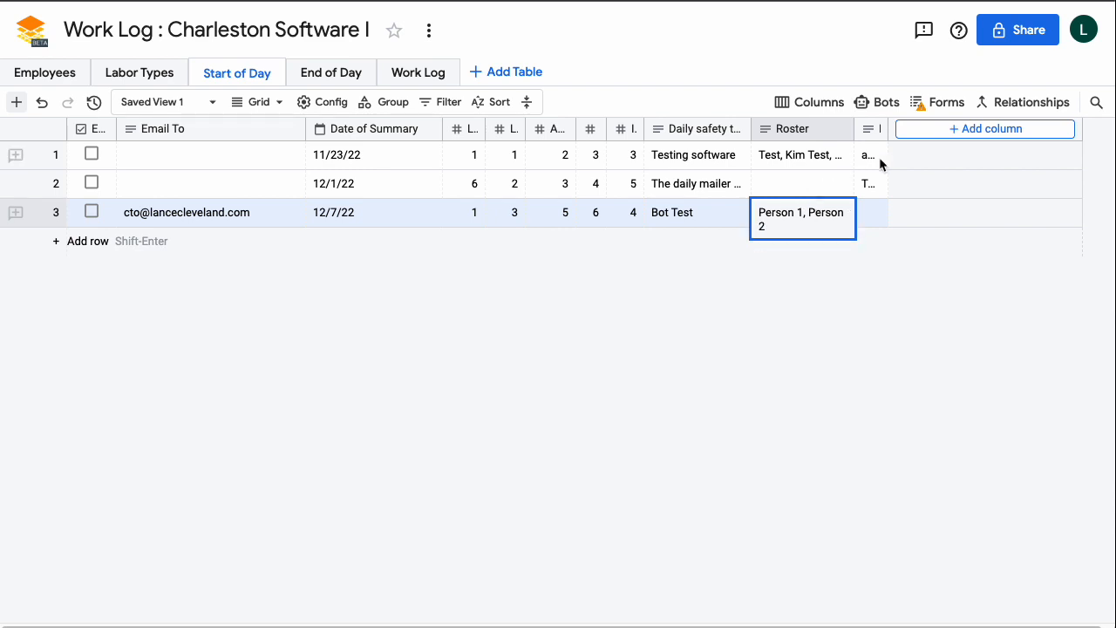
drag(887, 129, 959, 129)
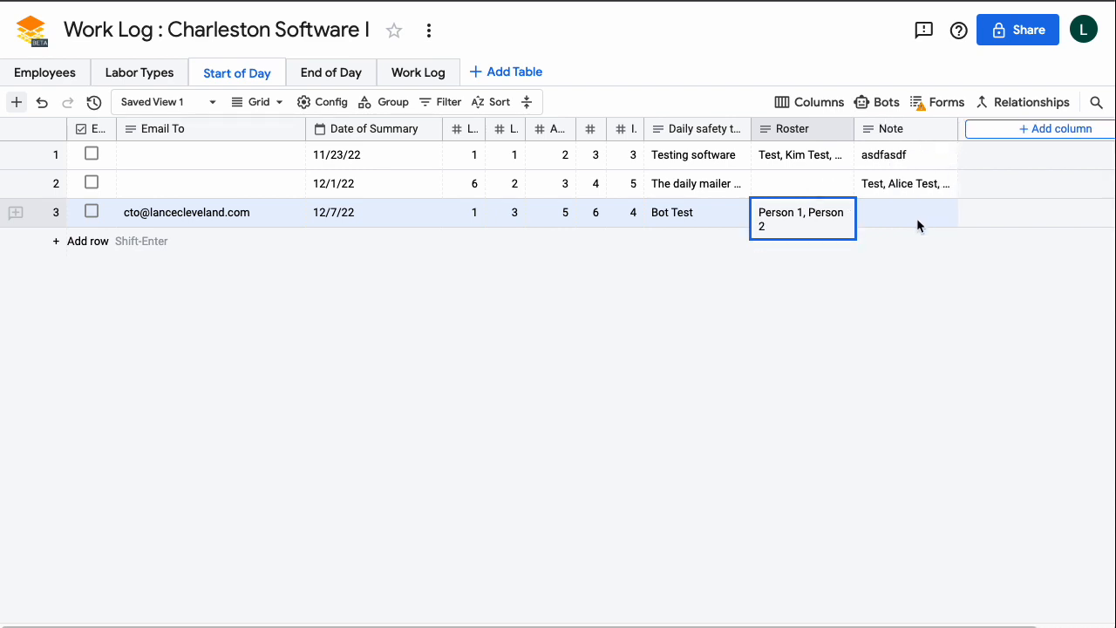
click(915, 217)
text(T)
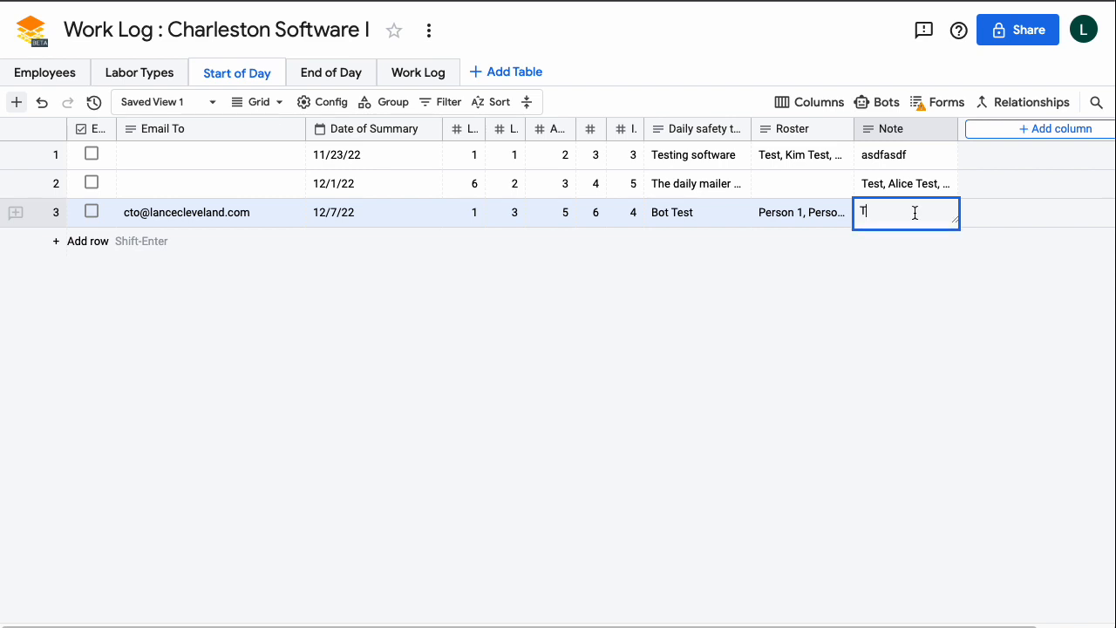
text(his is a test.)
key(Return)
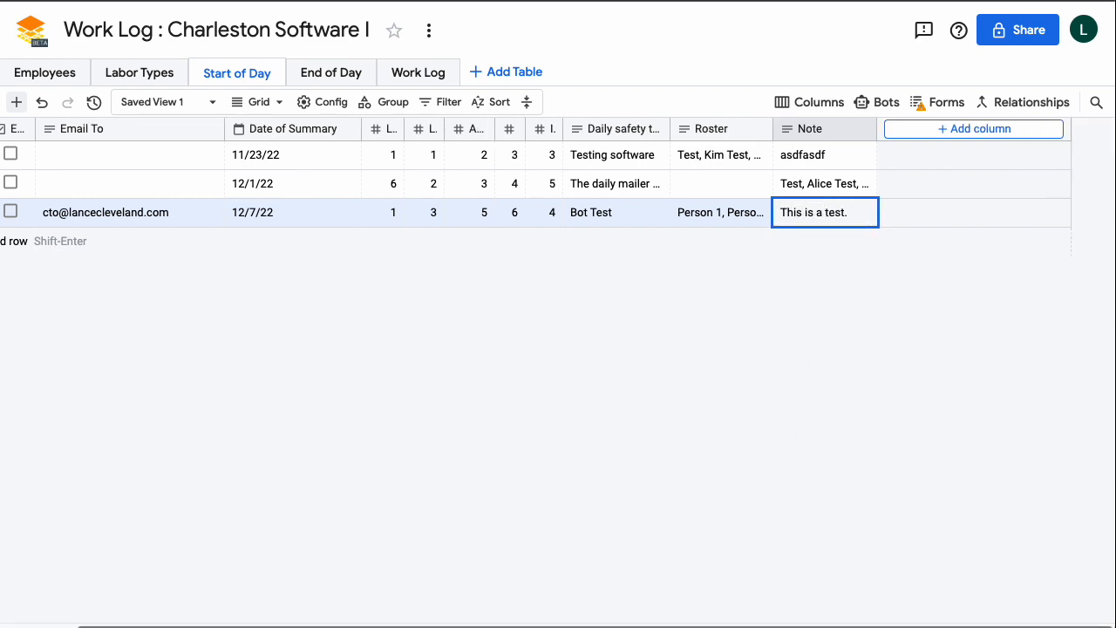
drag(330, 626, 249, 625)
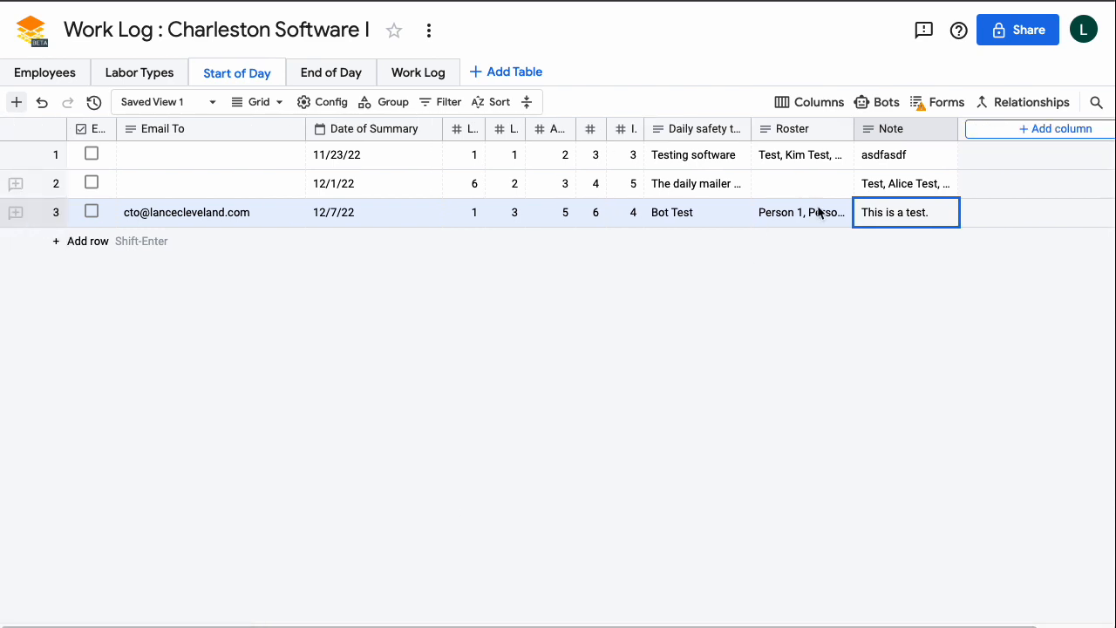
Create a new bot named 'SOD Email' triggered when the Email Sent column value changes.
click(878, 109)
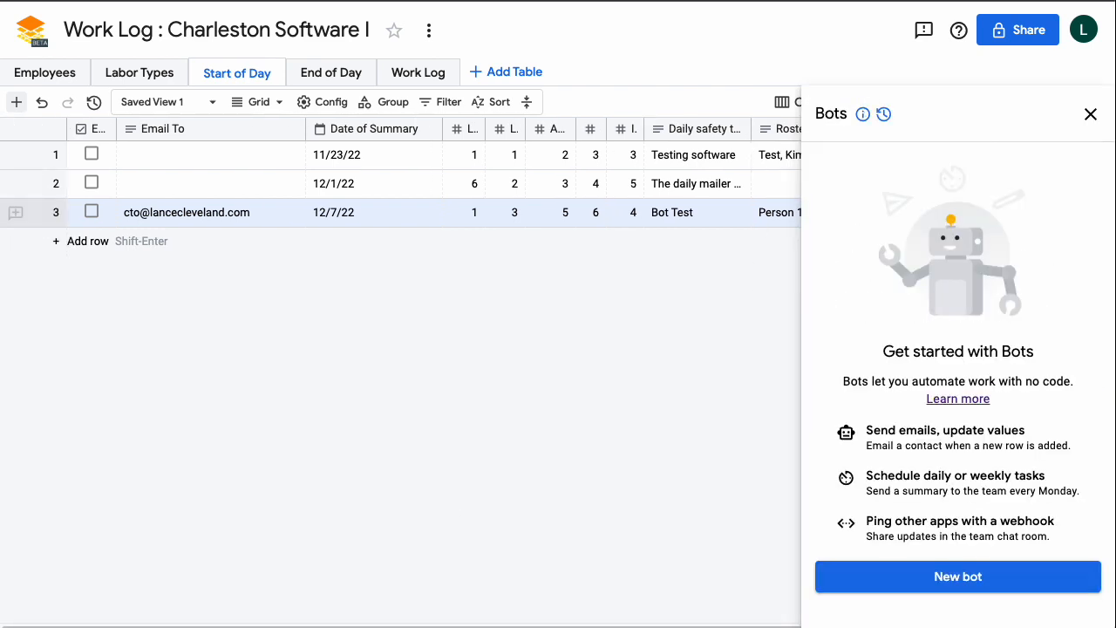
click(928, 591)
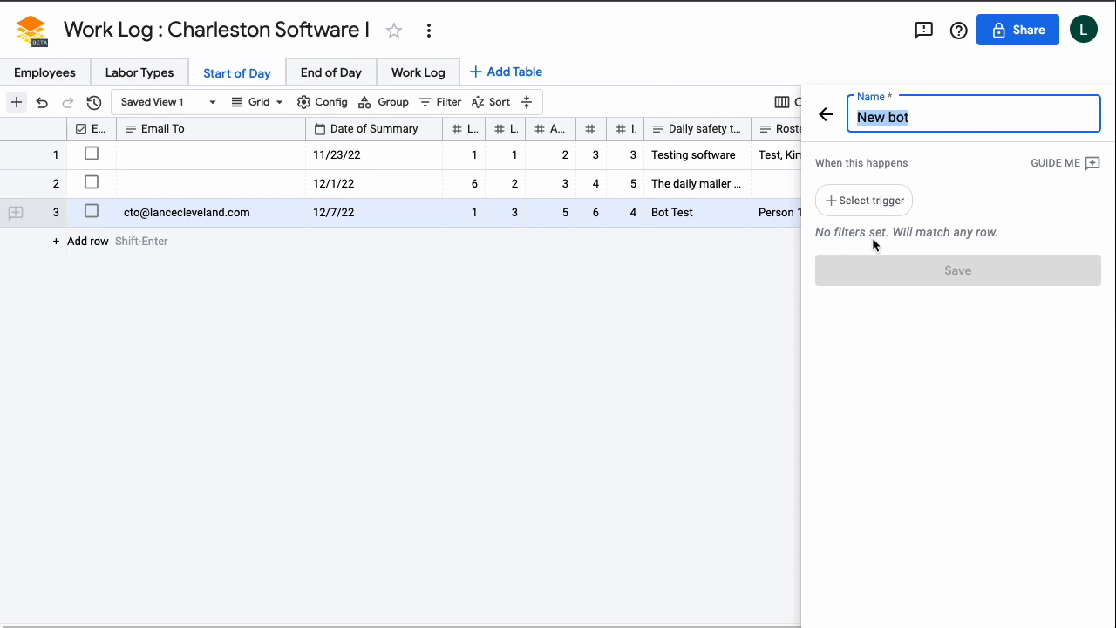
text(SOD Email)
click(863, 203)
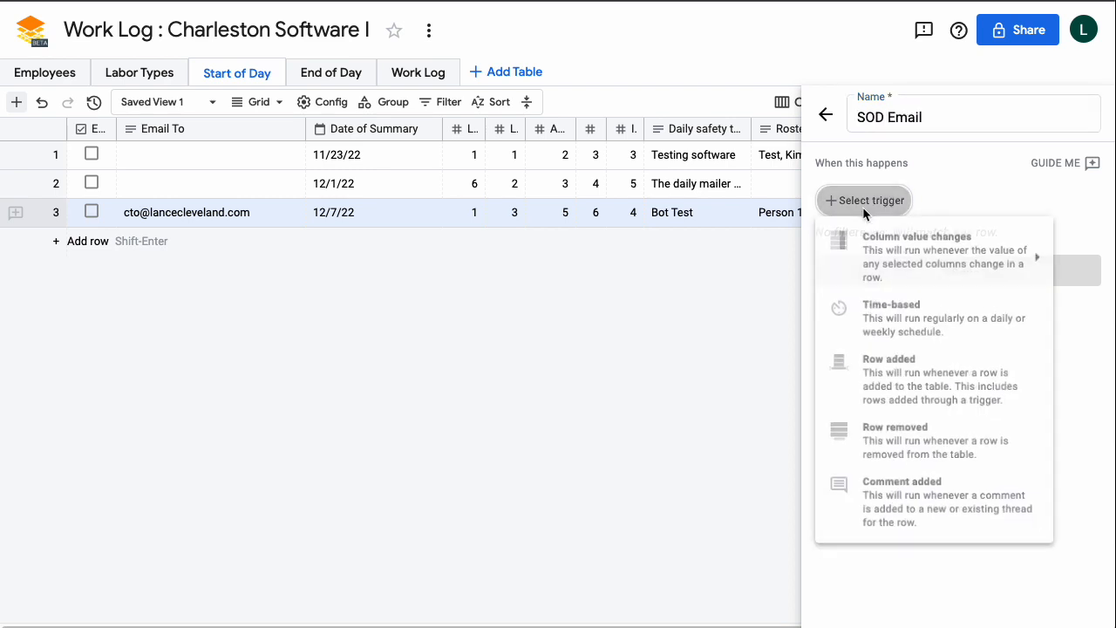
mouse_move(894, 248)
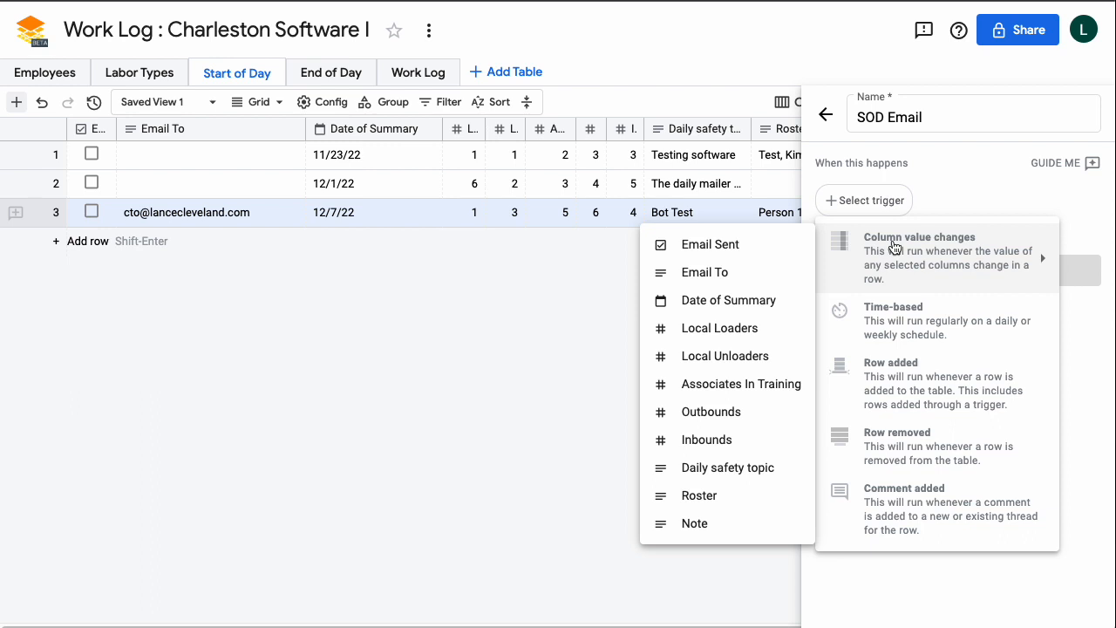
click(697, 247)
Add a bot filter so it runs only when Email Sent is checked.
click(844, 296)
click(858, 349)
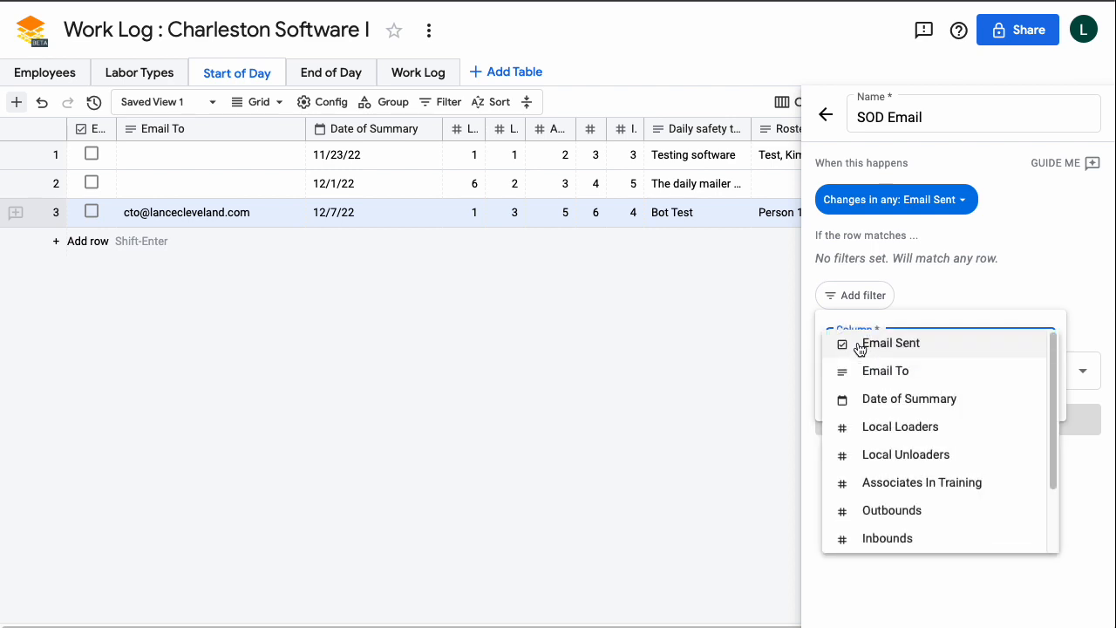
click(859, 349)
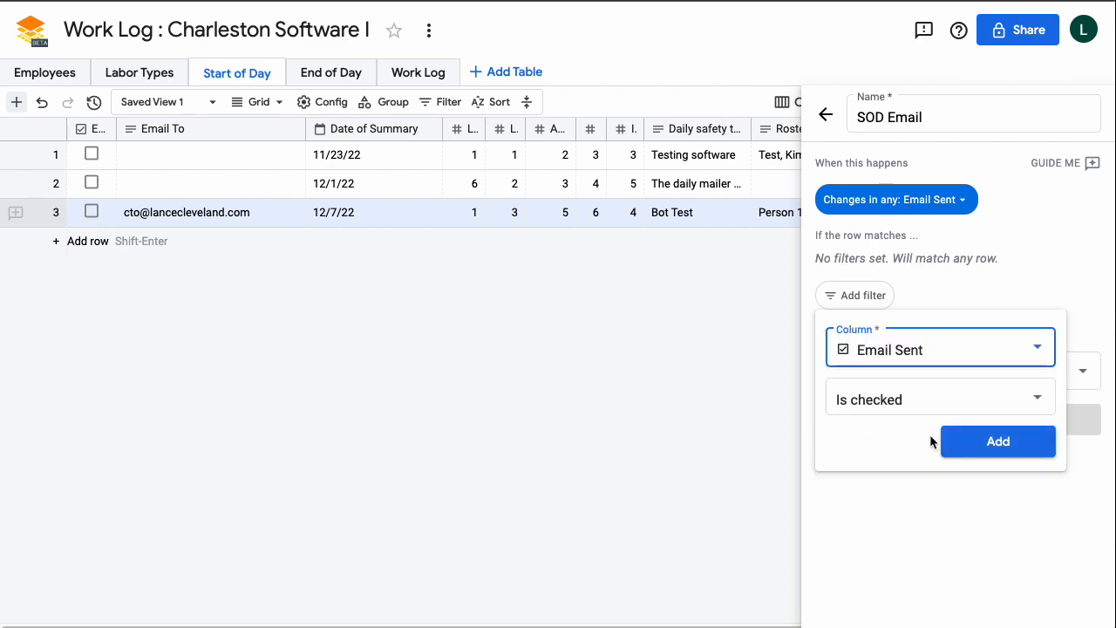
click(969, 448)
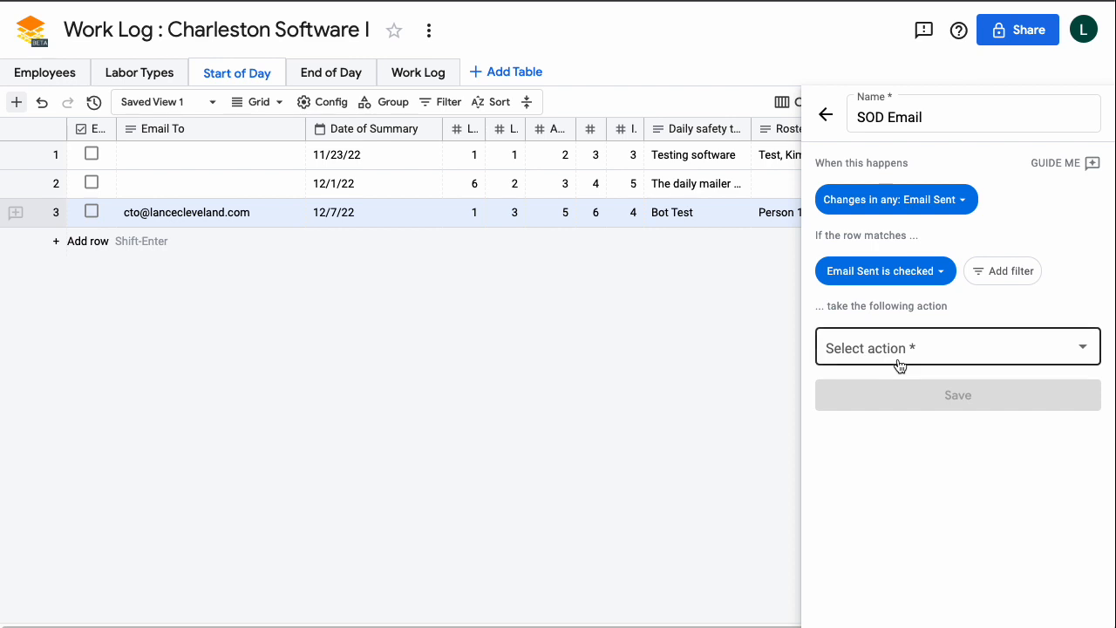
Set the bot's action to Send email with recipients taken from the Email To column.
click(828, 363)
click(825, 332)
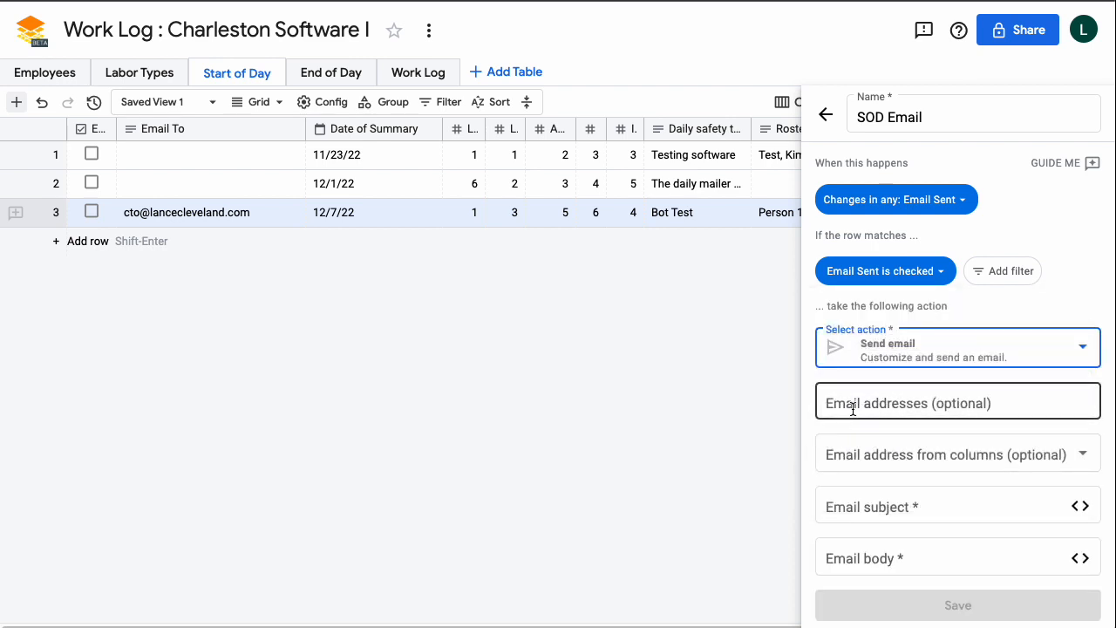
click(862, 452)
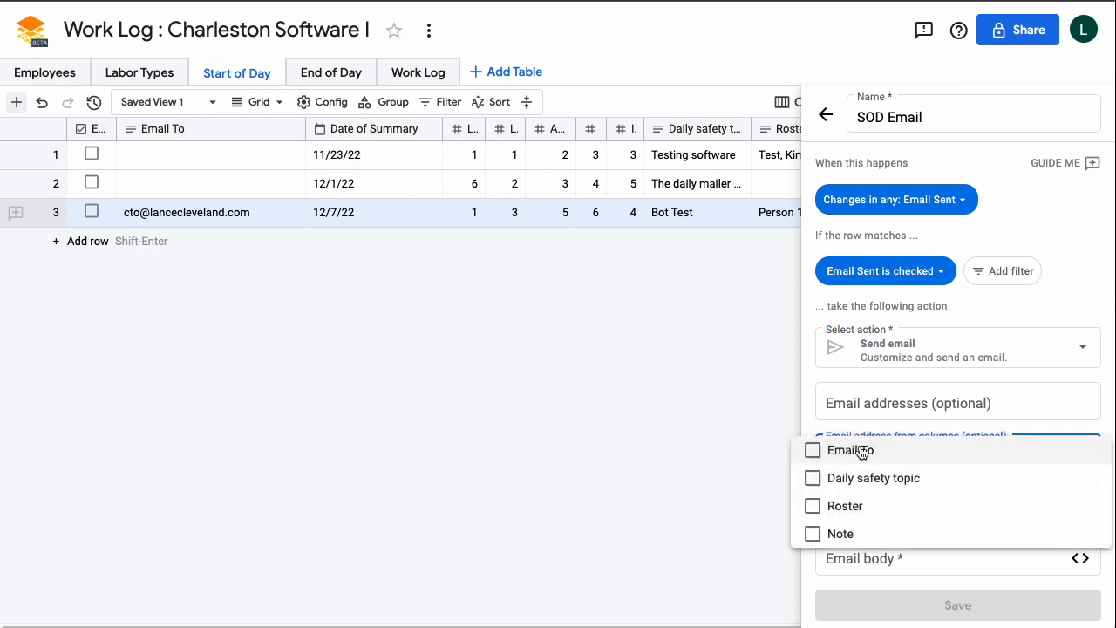
click(812, 452)
click(1077, 310)
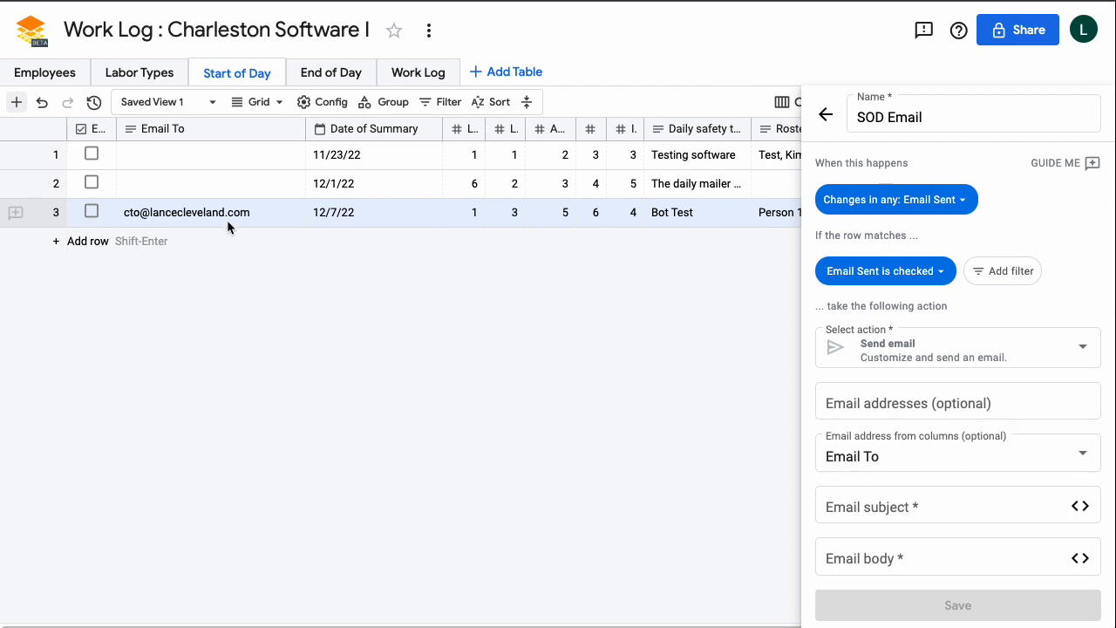
Set the email subject to 'Start of Day Summary' followed by the Date of Summary value.
click(926, 506)
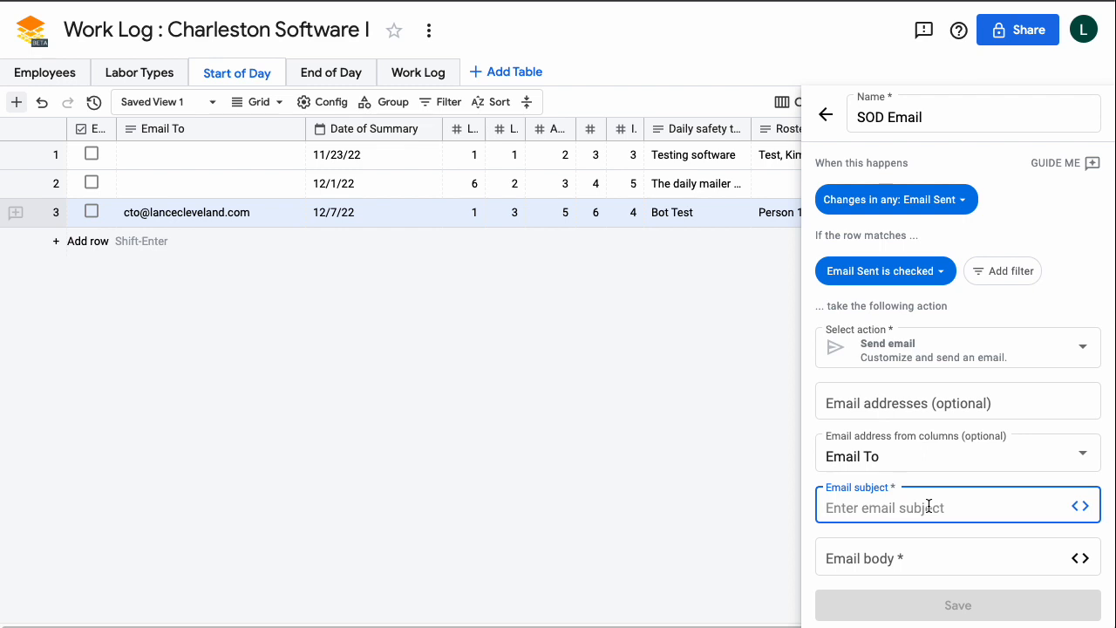
text(Start of Day Summary)
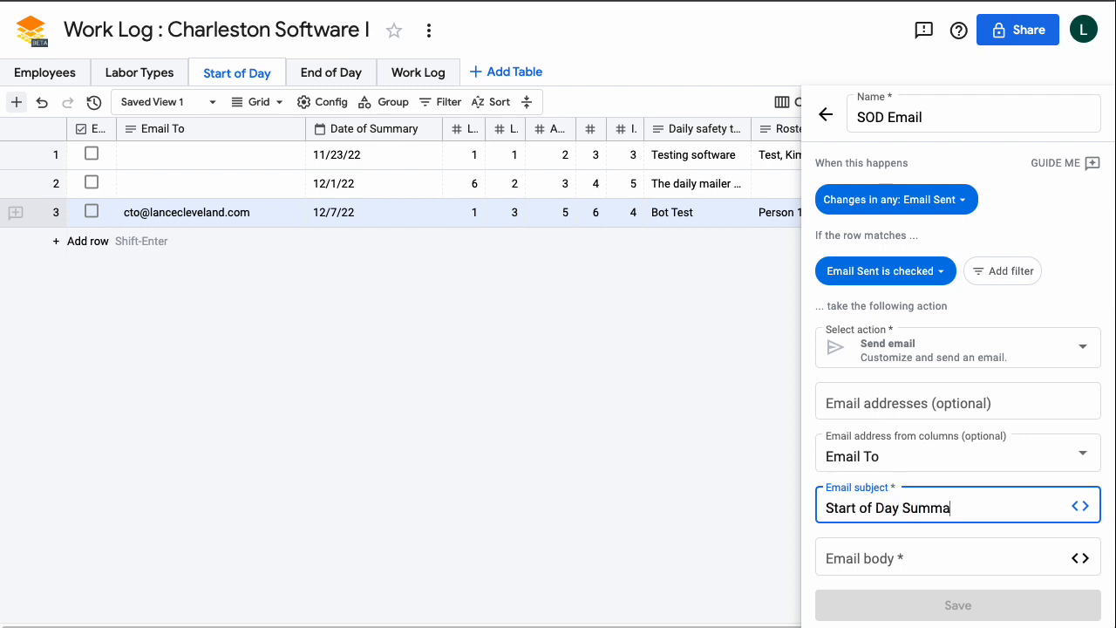
click(1081, 508)
mouse_move(1049, 538)
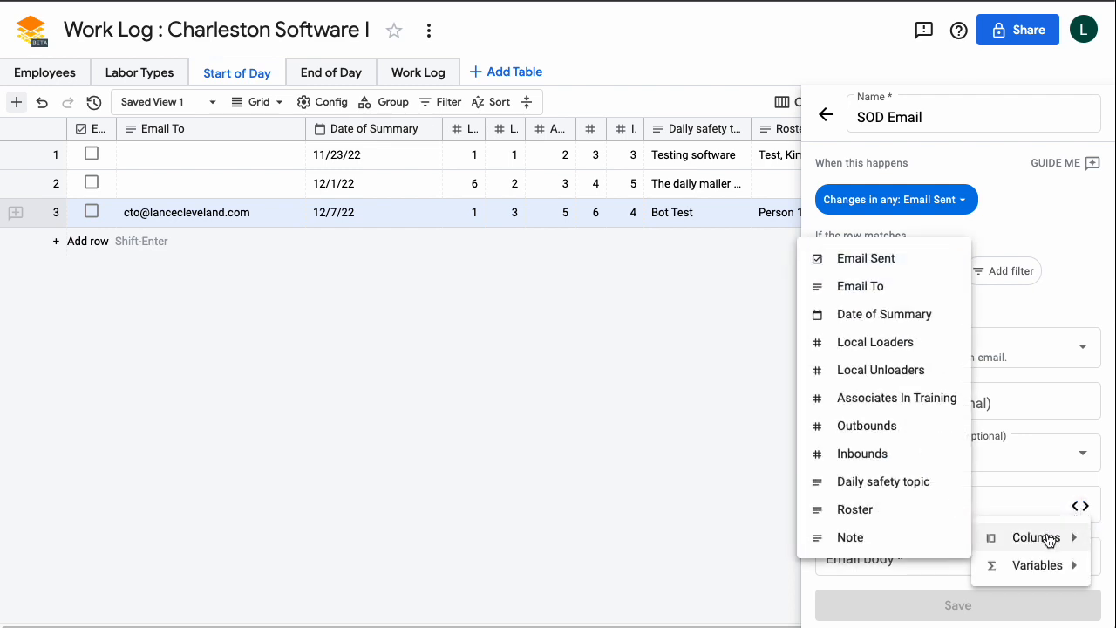
click(871, 323)
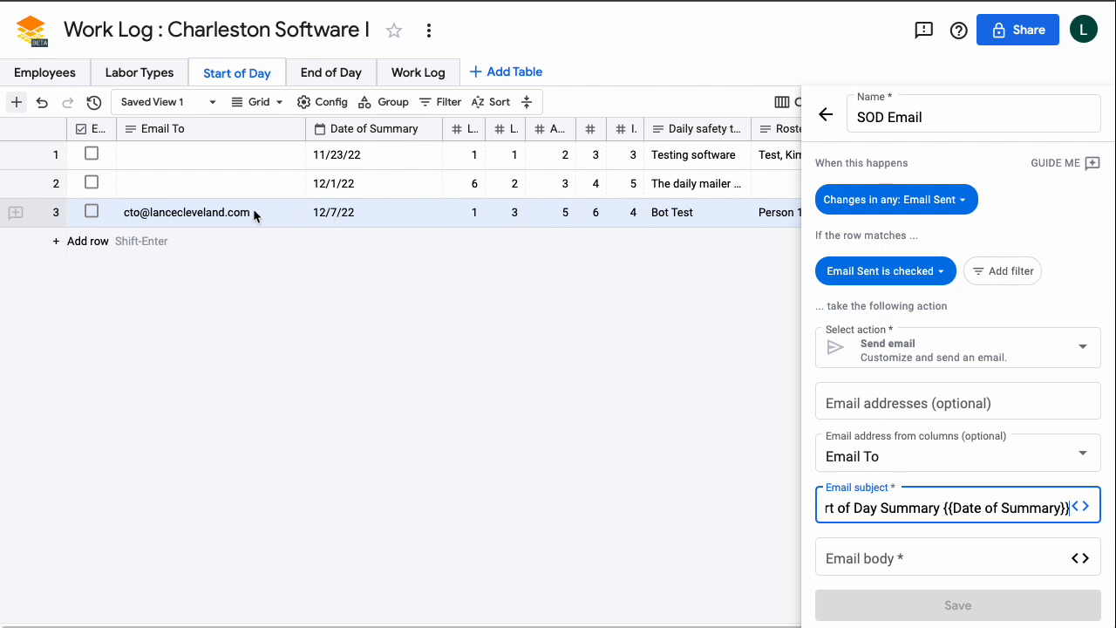
click(921, 563)
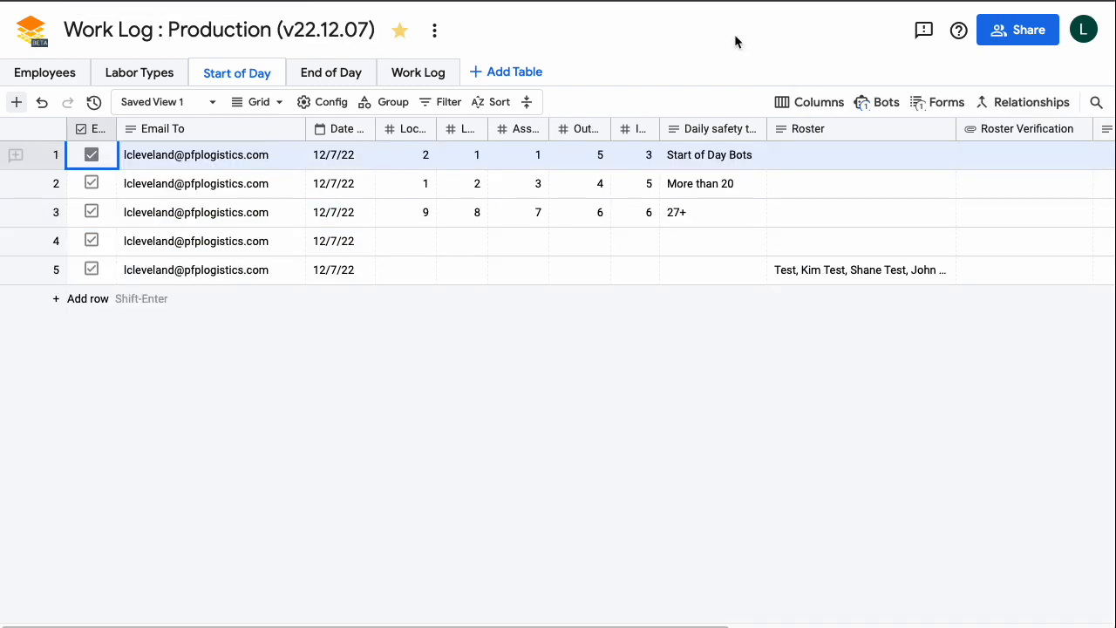
Reopen the SOD Email bot from the Bots panel and focus its Email body field.
click(879, 102)
click(907, 204)
scroll(827, 304, down, 4)
drag(827, 267, 986, 577)
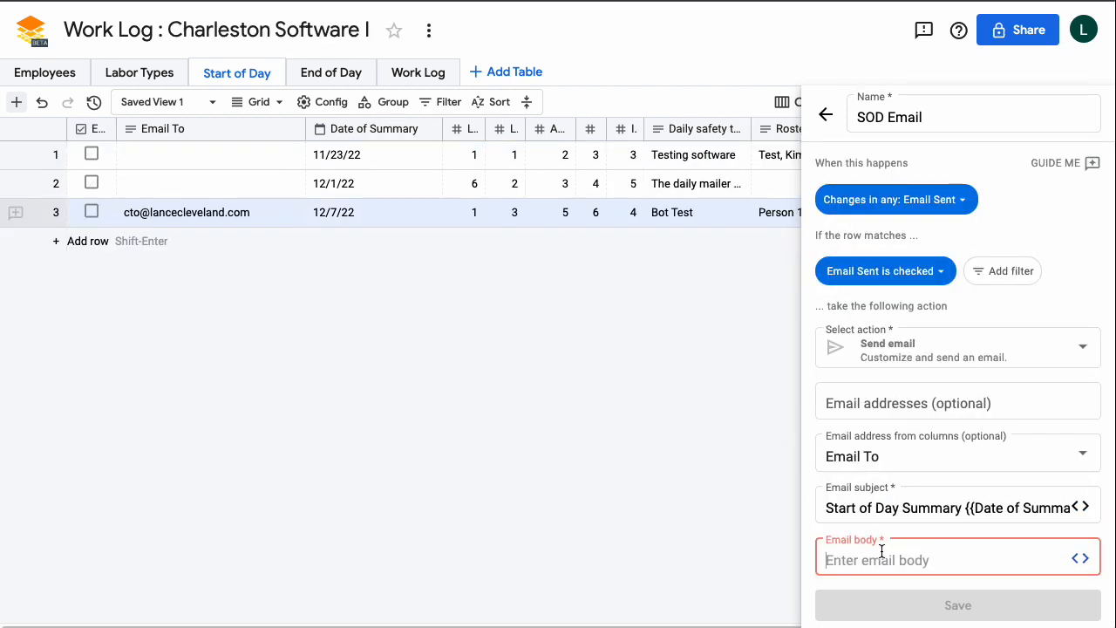
Paste the start-of-day report template and add 'This email was sent to:' with the Email To value.
text(Here is your start of day report...  Date: {{Date of Summary}}  Local Loaders: {{Local Loaders}} Local Unloaders: {{Local Unloaders}}  In Training: {{Associates In Training}}  Outbounds: {{Outbounds}} Inbounds: {{Inbounds}}  Safety Topic: {{Daily safety topic}}  Notes: {{Note}}  Roster: {{Roster for Report}})
scroll(962, 479, down, 2)
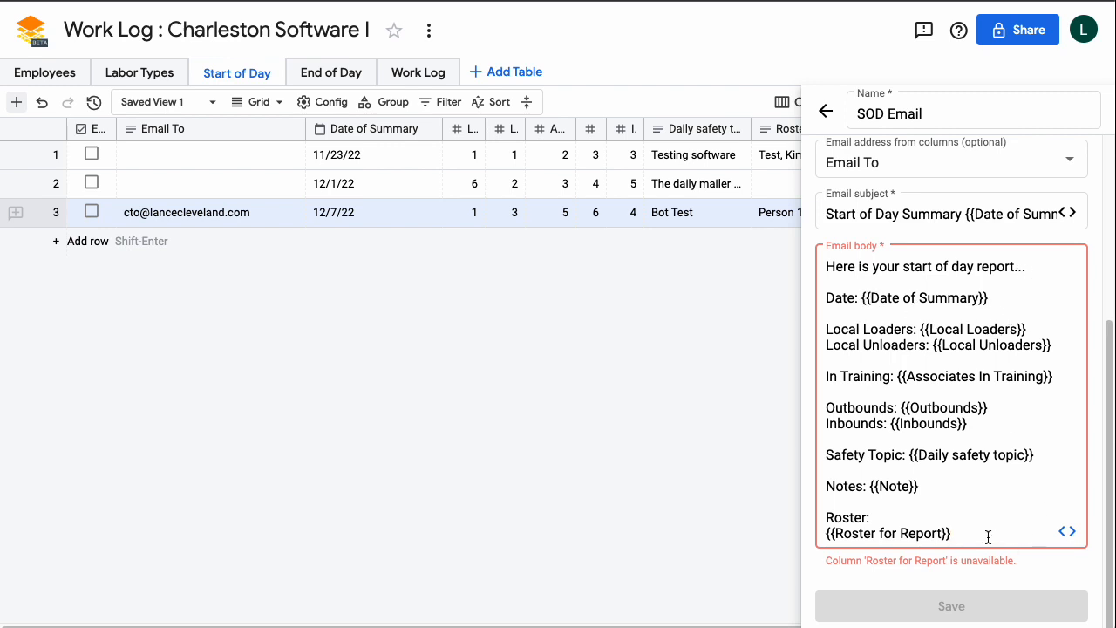
key(Return)
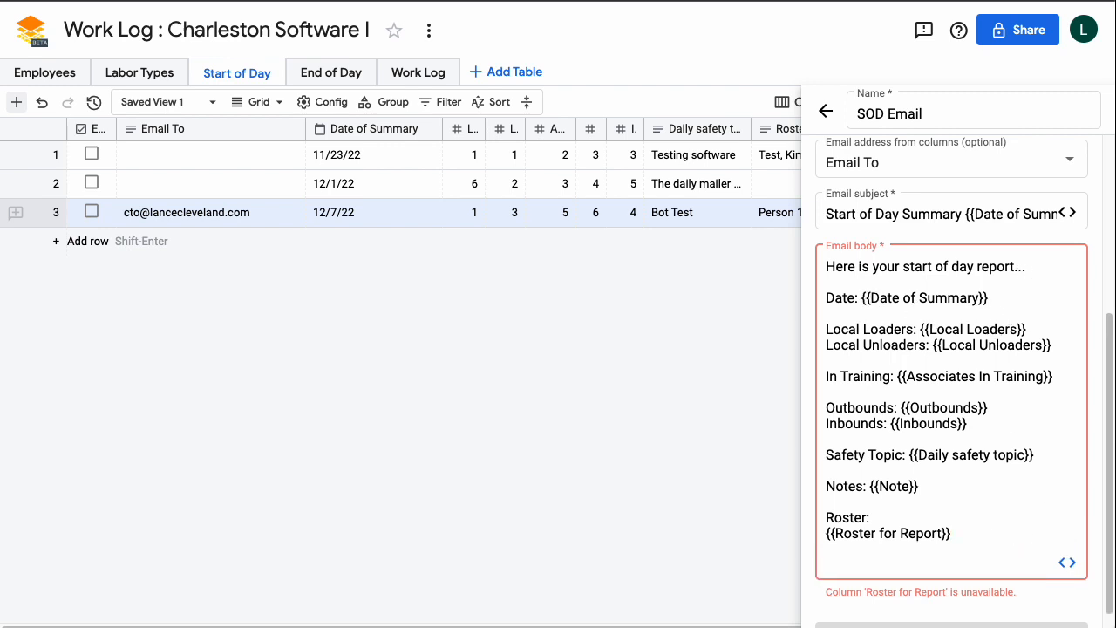
text(This email was sent to:)
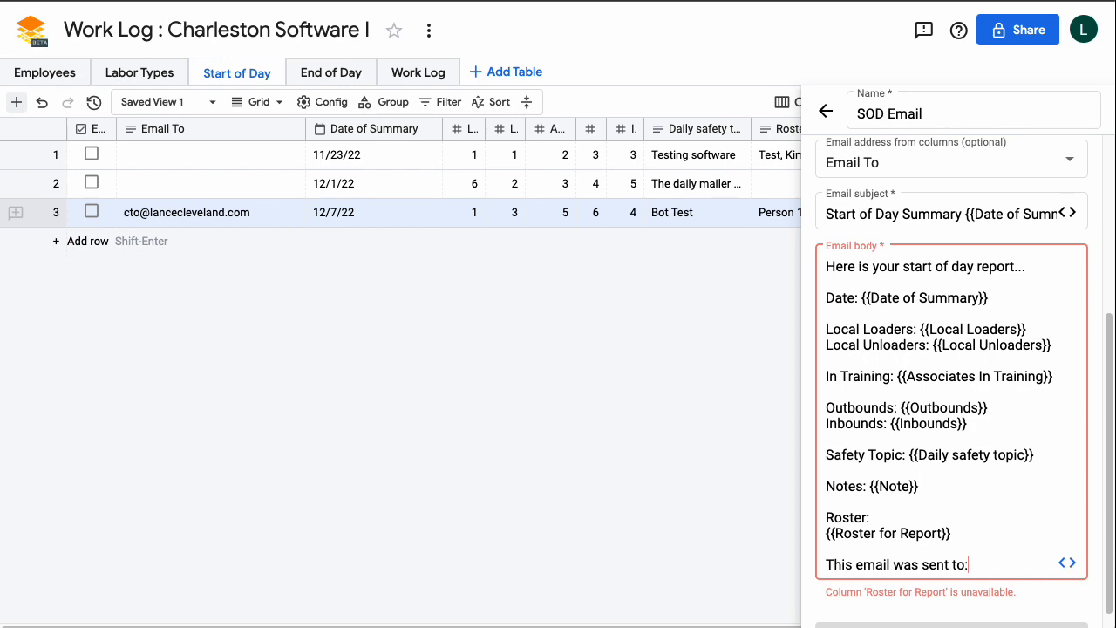
key(Return)
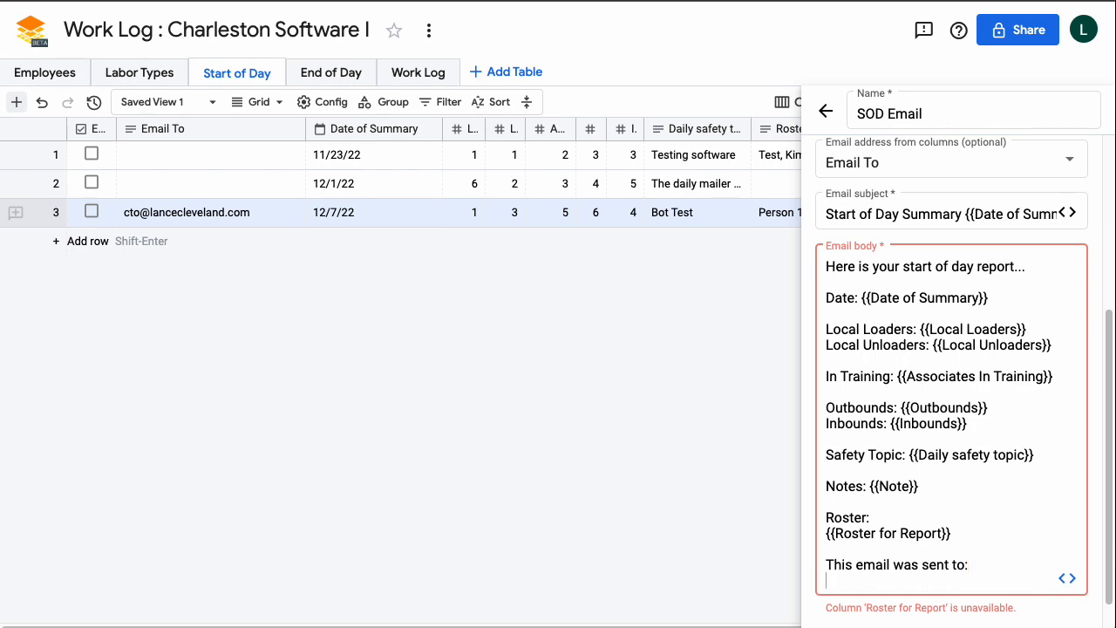
click(1065, 581)
mouse_move(1043, 528)
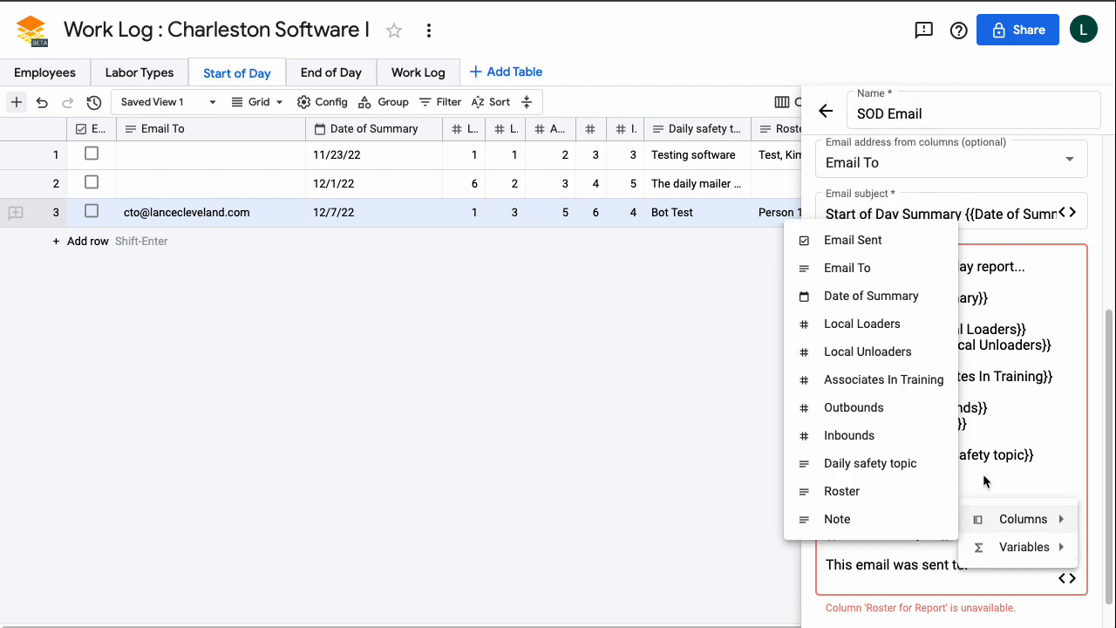
click(847, 270)
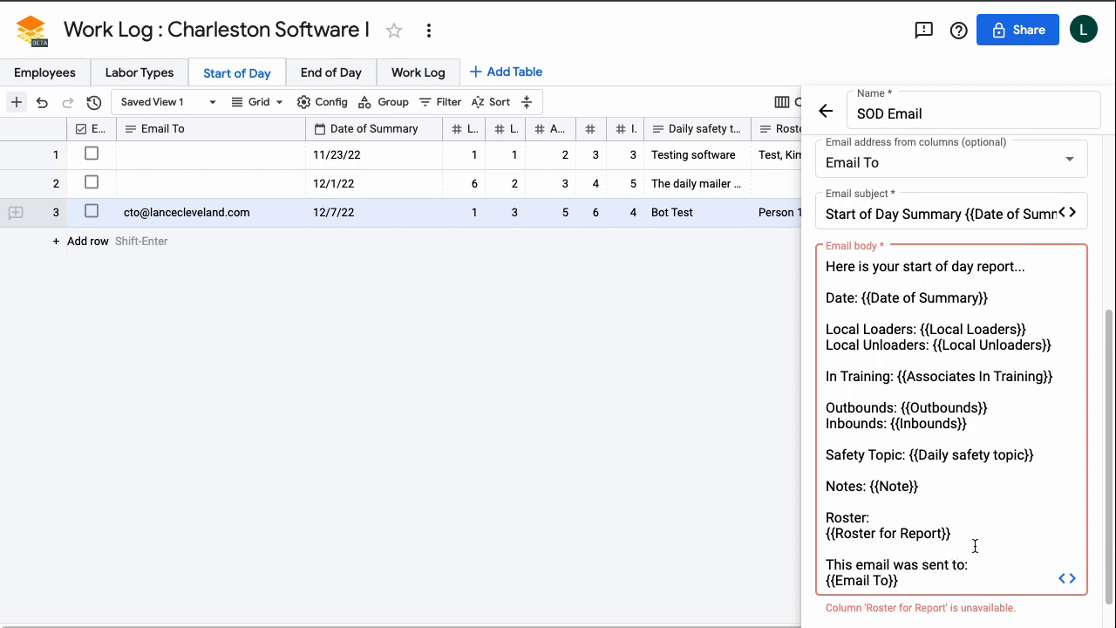
scroll(1005, 422, down, 1)
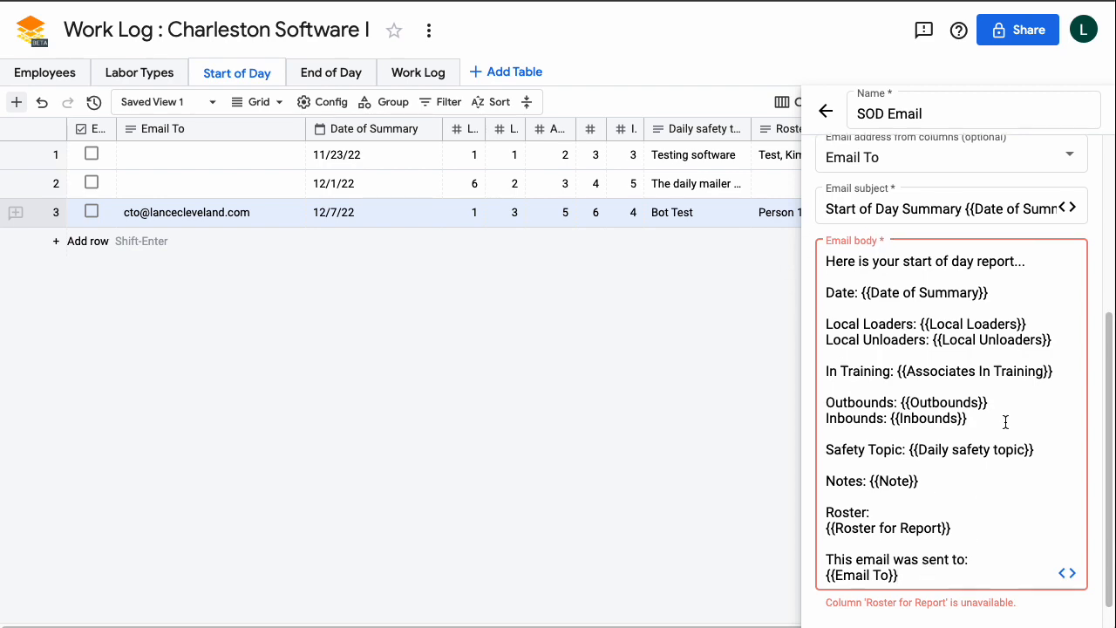
scroll(979, 461, up, 4)
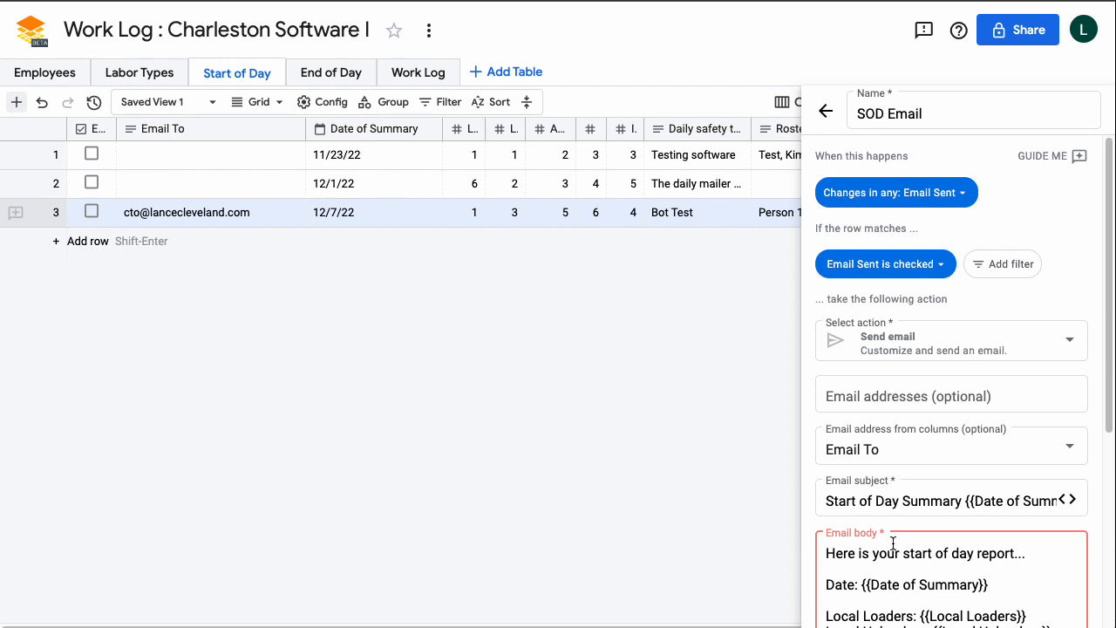
Delete the broken Roster and Roster for Report lines from the email body.
scroll(899, 542, down, 5)
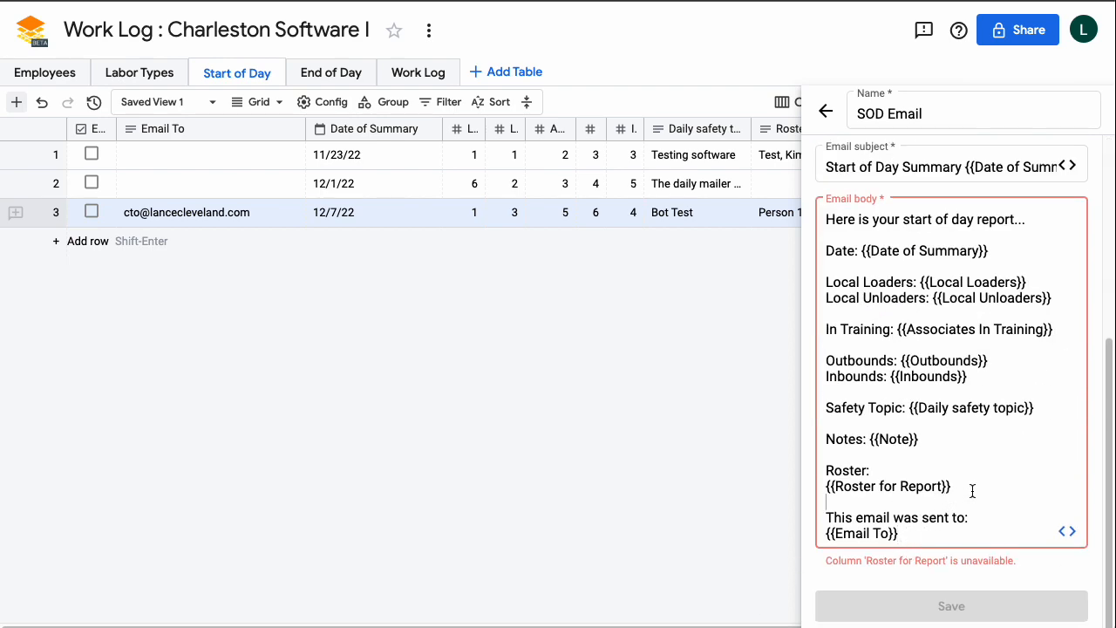
drag(972, 491, 755, 469)
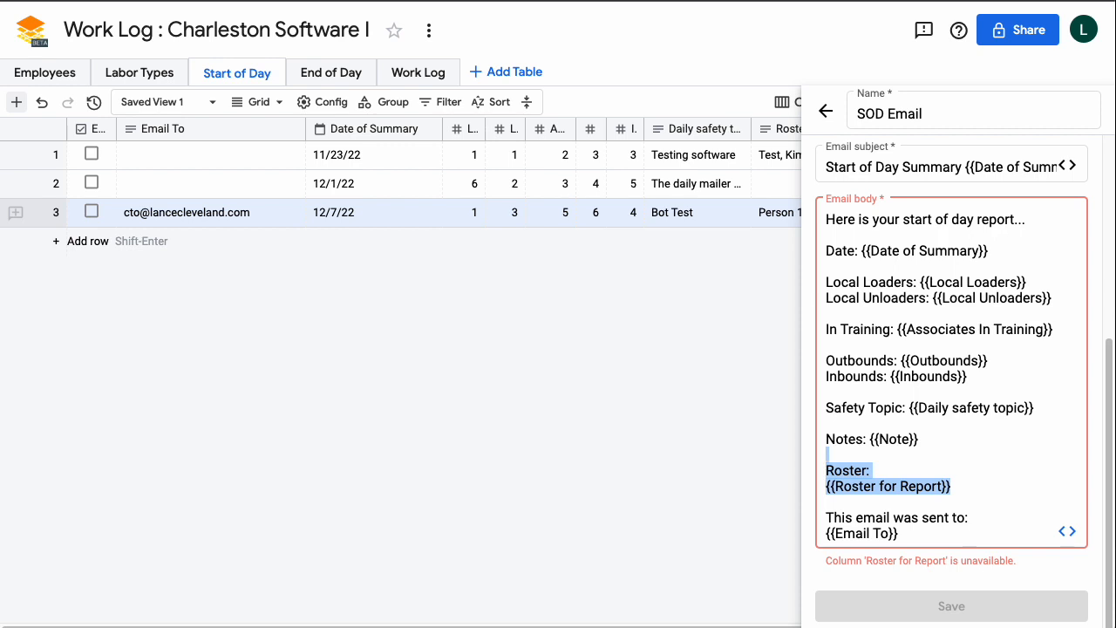
key(BackSpace)
Insert the {{Roster}} column value under the Roster: line of the body.
scroll(935, 476, down, 2)
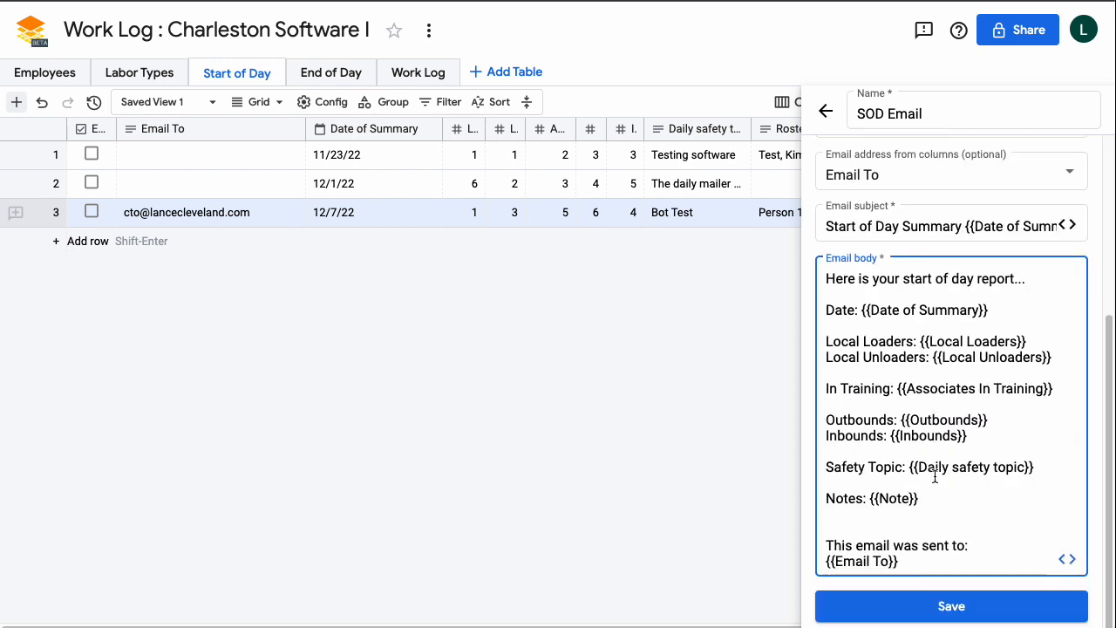
scroll(935, 475, up, 2)
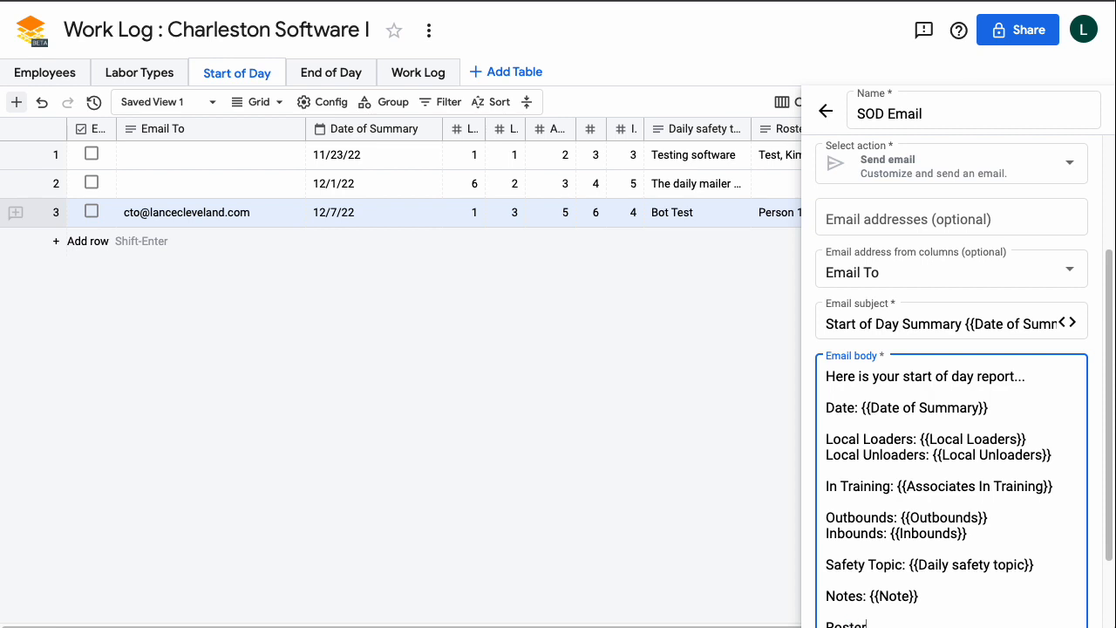
scroll(944, 361, down, 2)
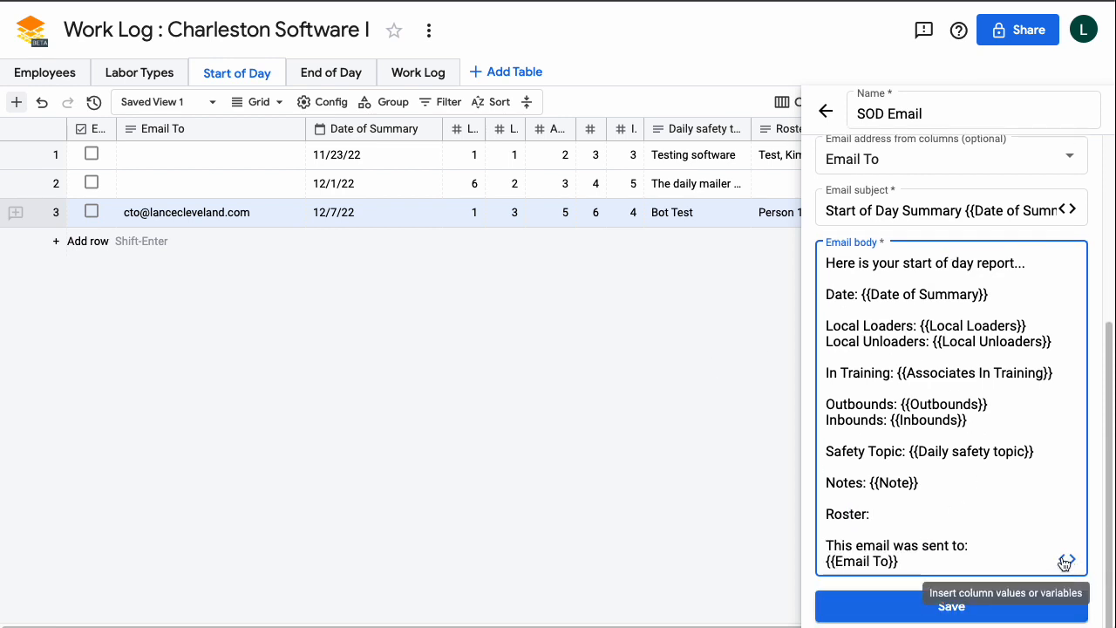
scroll(985, 523, up, 2)
scroll(960, 515, down, 2)
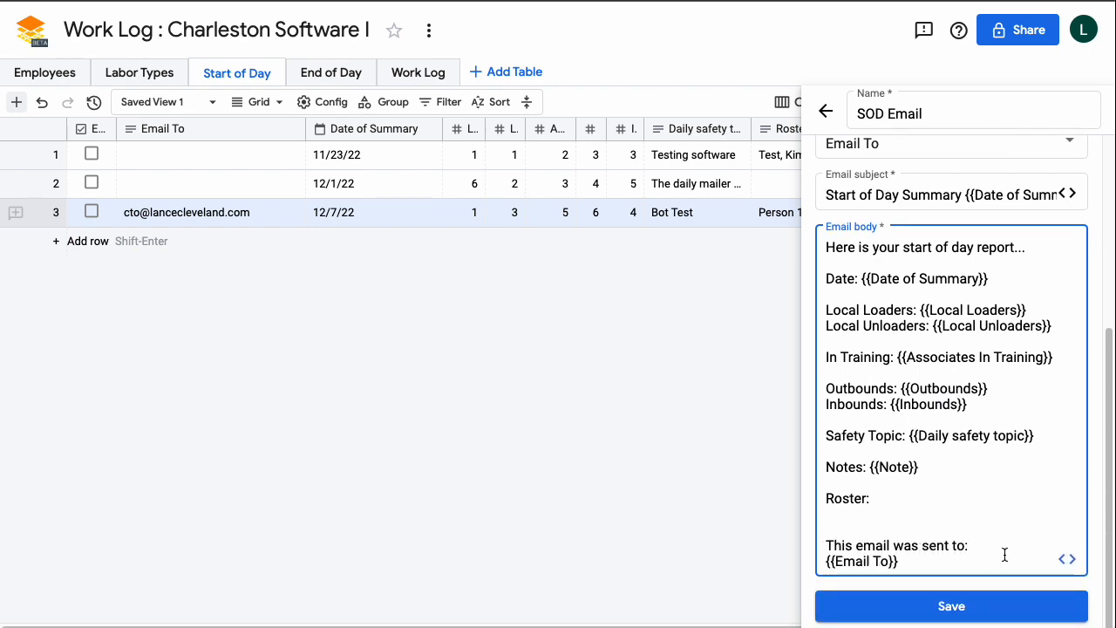
click(1066, 560)
mouse_move(1043, 497)
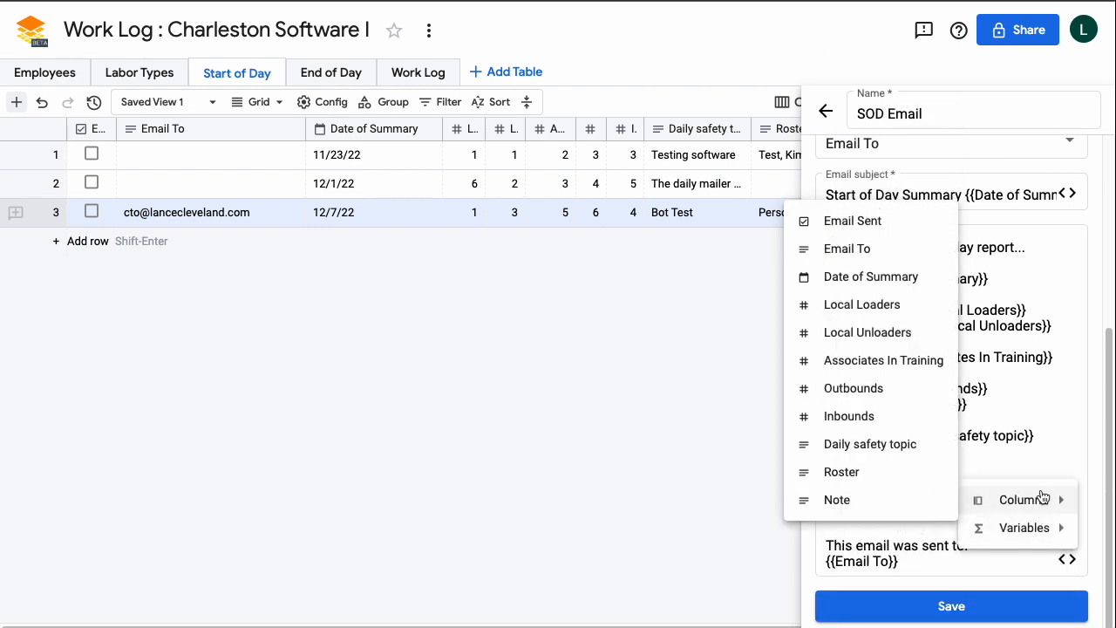
click(841, 471)
scroll(897, 230, up, 5)
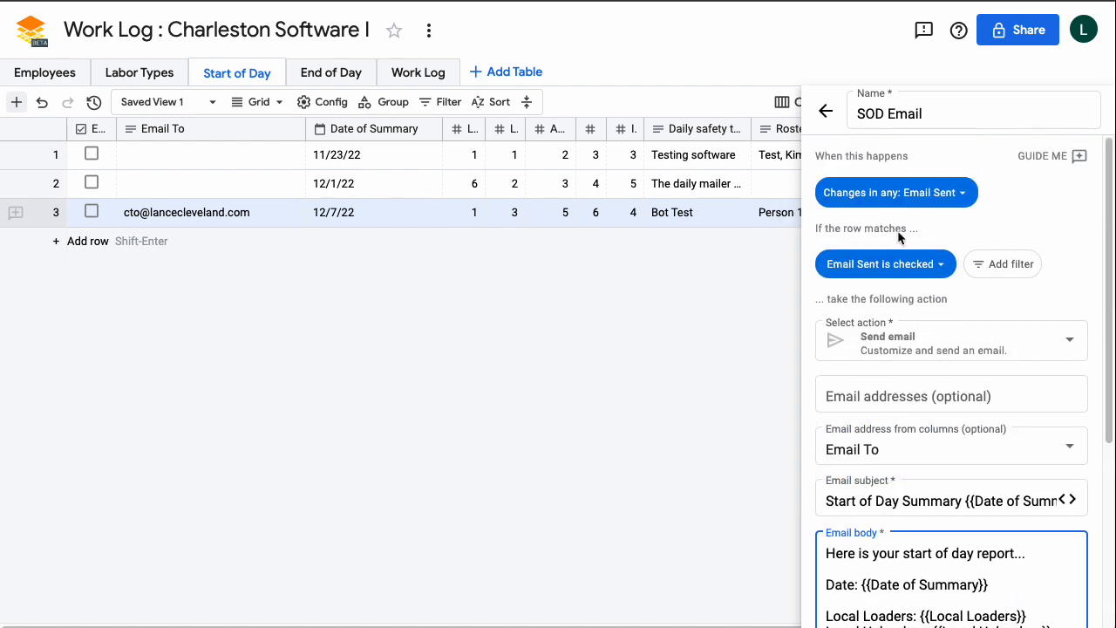
scroll(891, 535, down, 5)
Save the SOD Email bot and close the Bots panel.
click(935, 608)
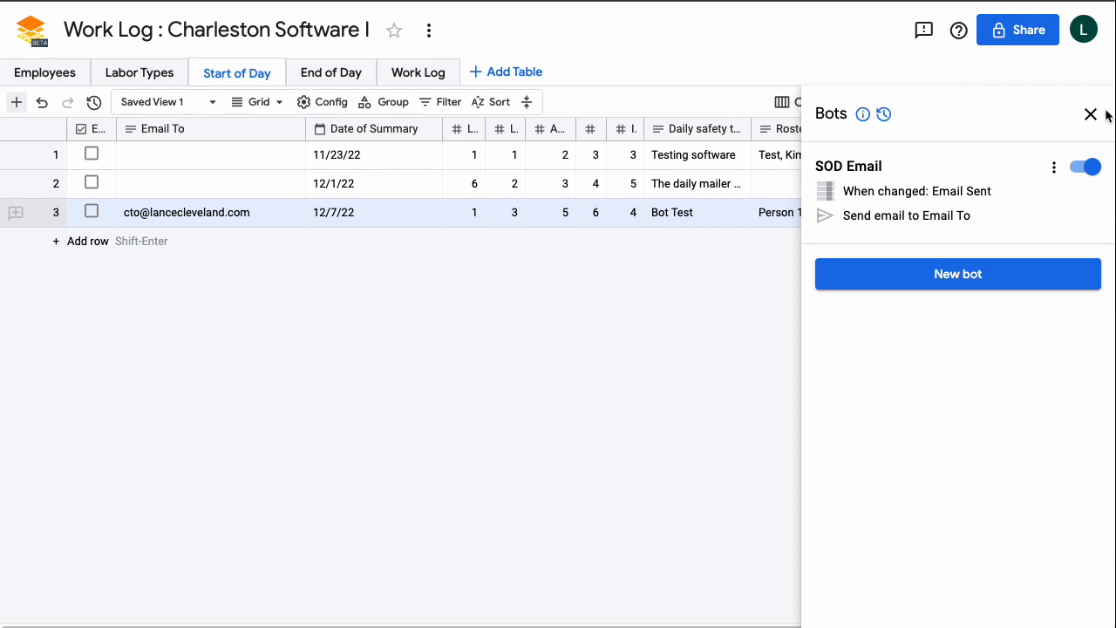
click(1090, 115)
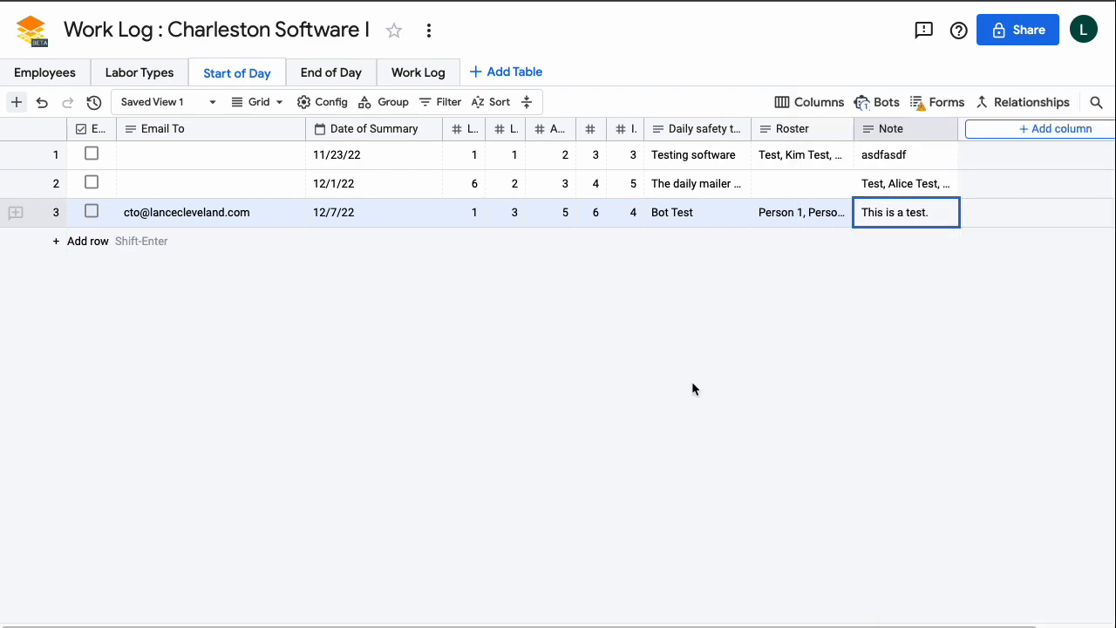
Check Email Sent on the 12/7/22 row, then open the 'Start of Day Summary 12/7/22' email in Gmail and select its subject.
click(92, 212)
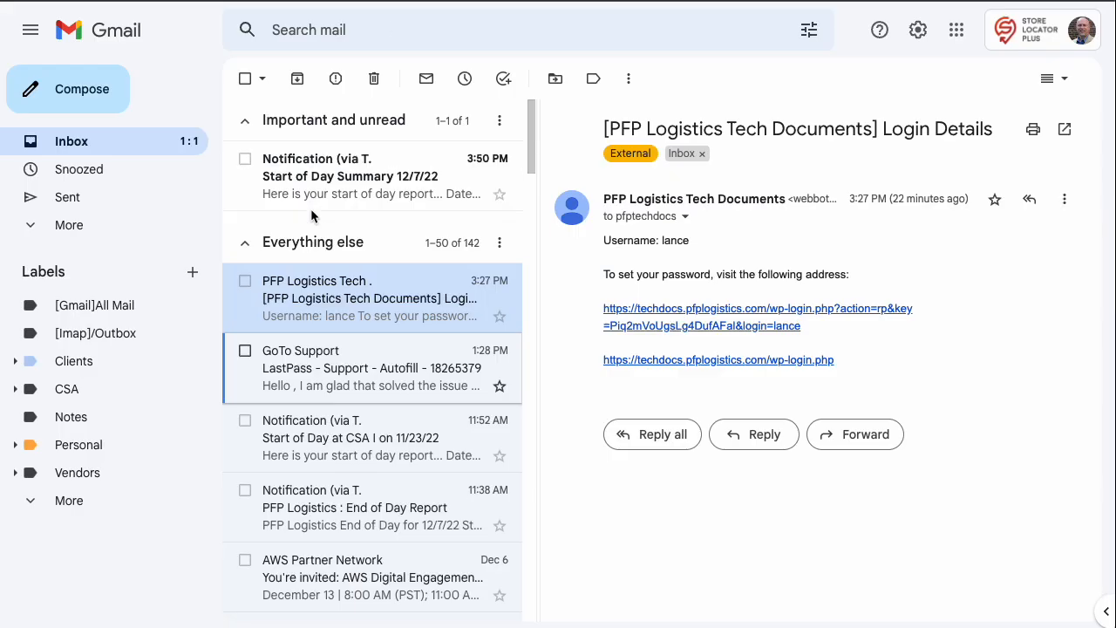
click(306, 175)
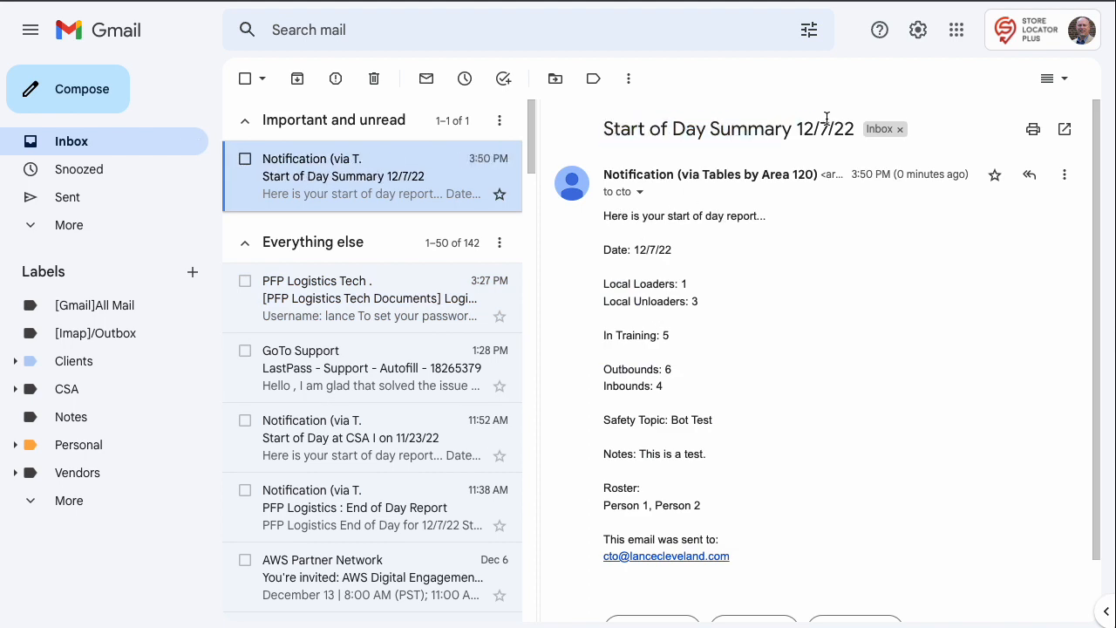
triple_click(852, 130)
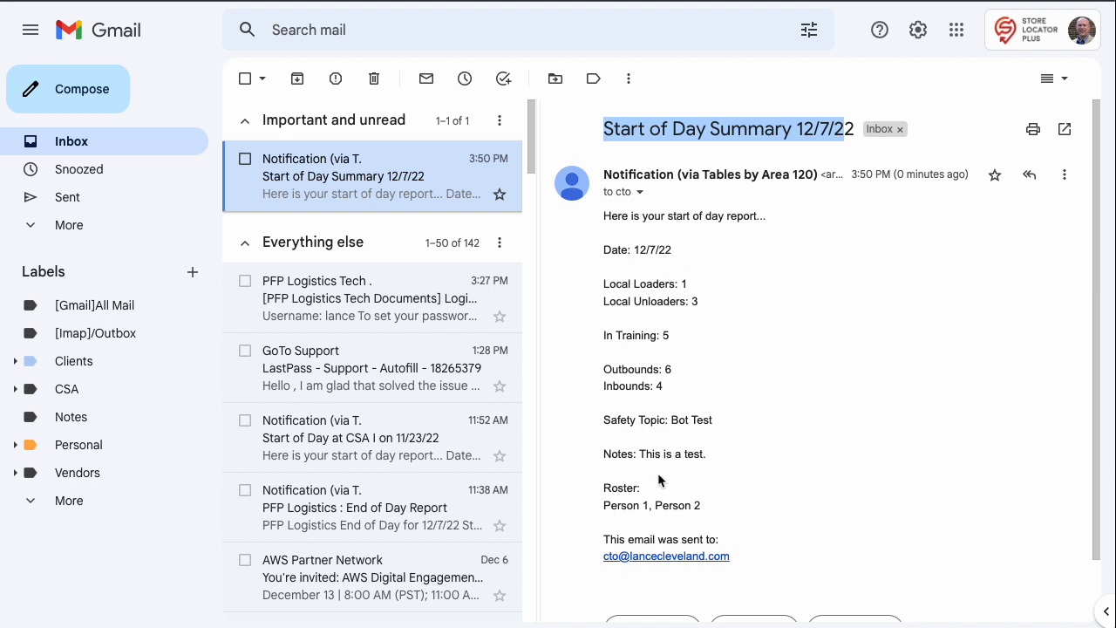